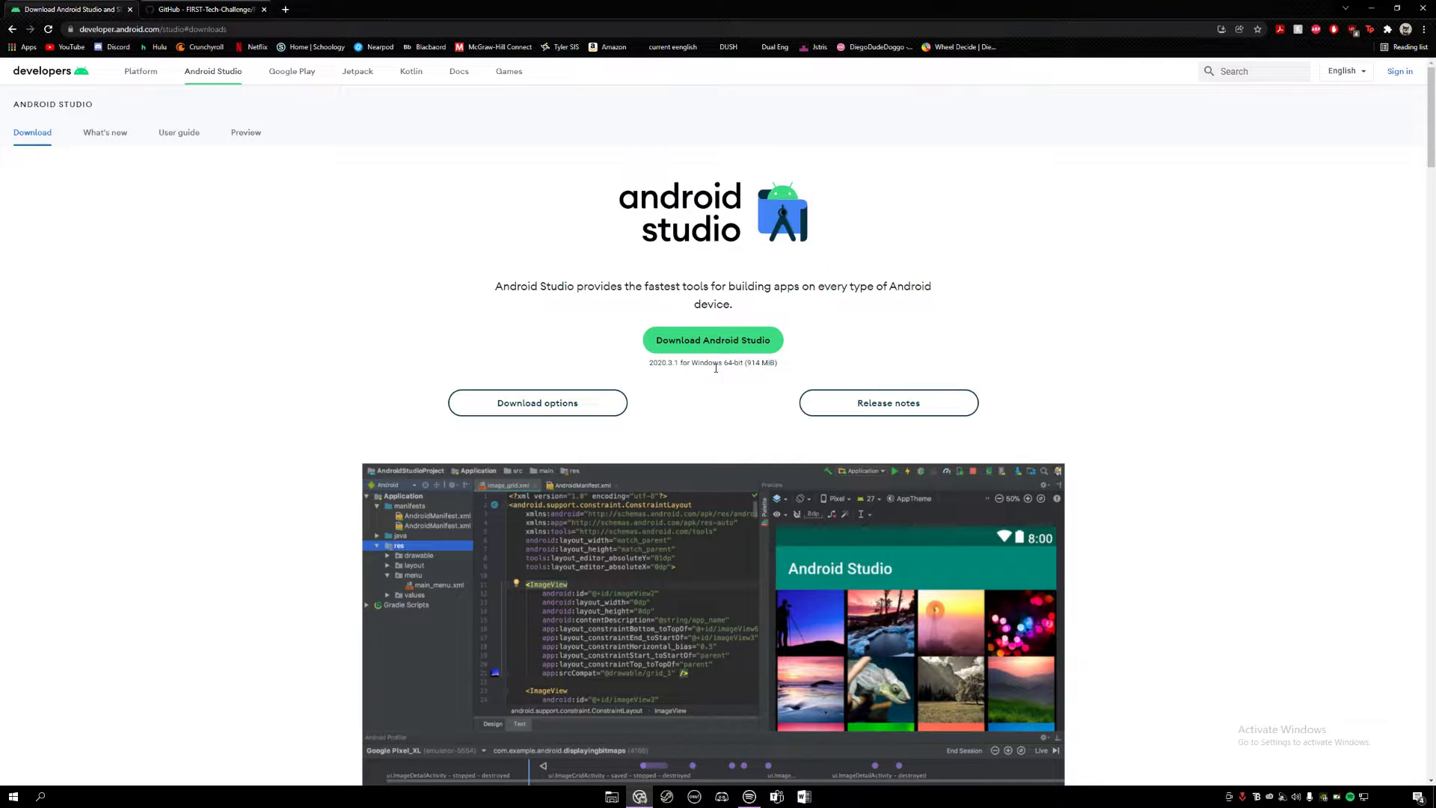
Look over the Android Studio packages offered for each platform in the download options, and return to the main download section.
click(587, 412)
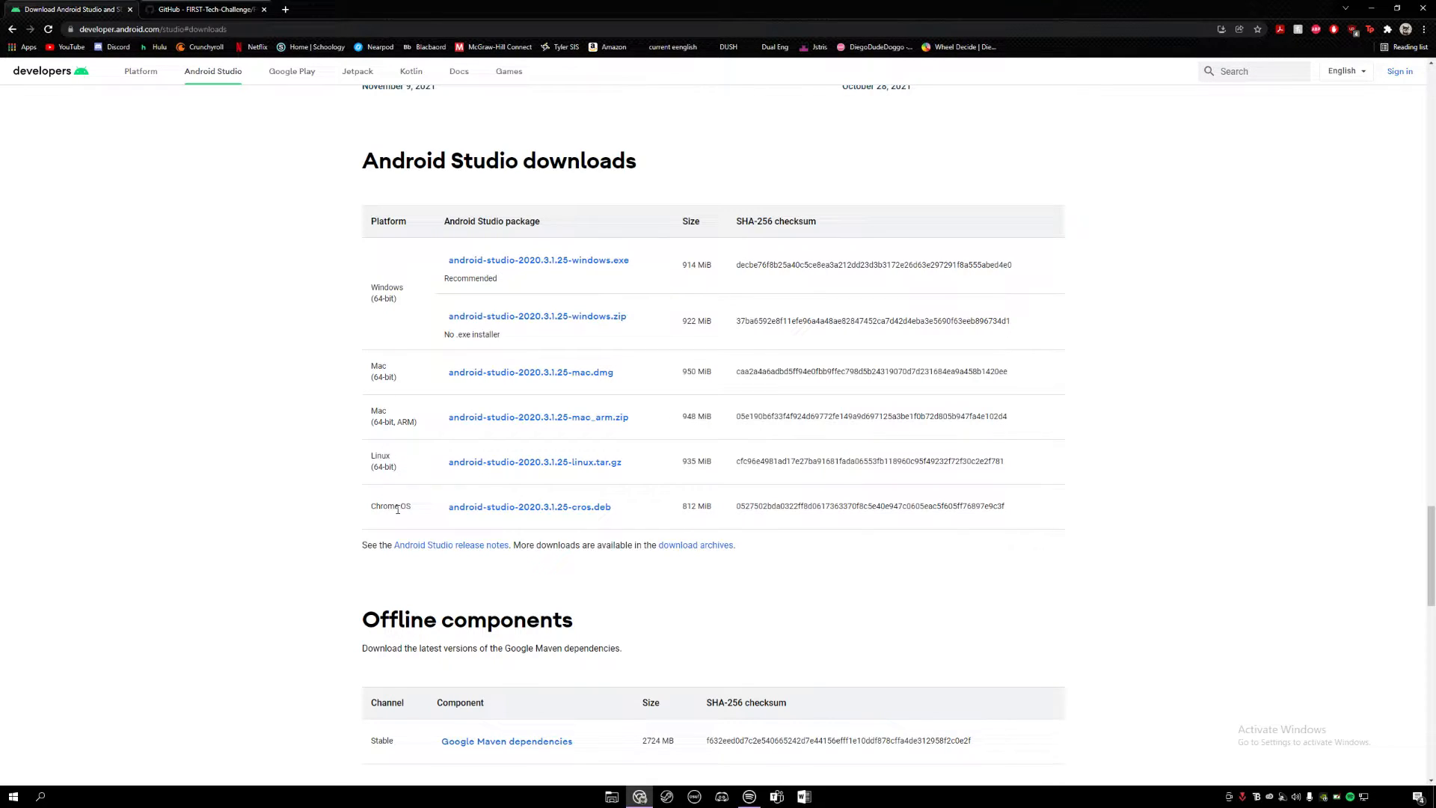
scroll(303, 381, up, 10)
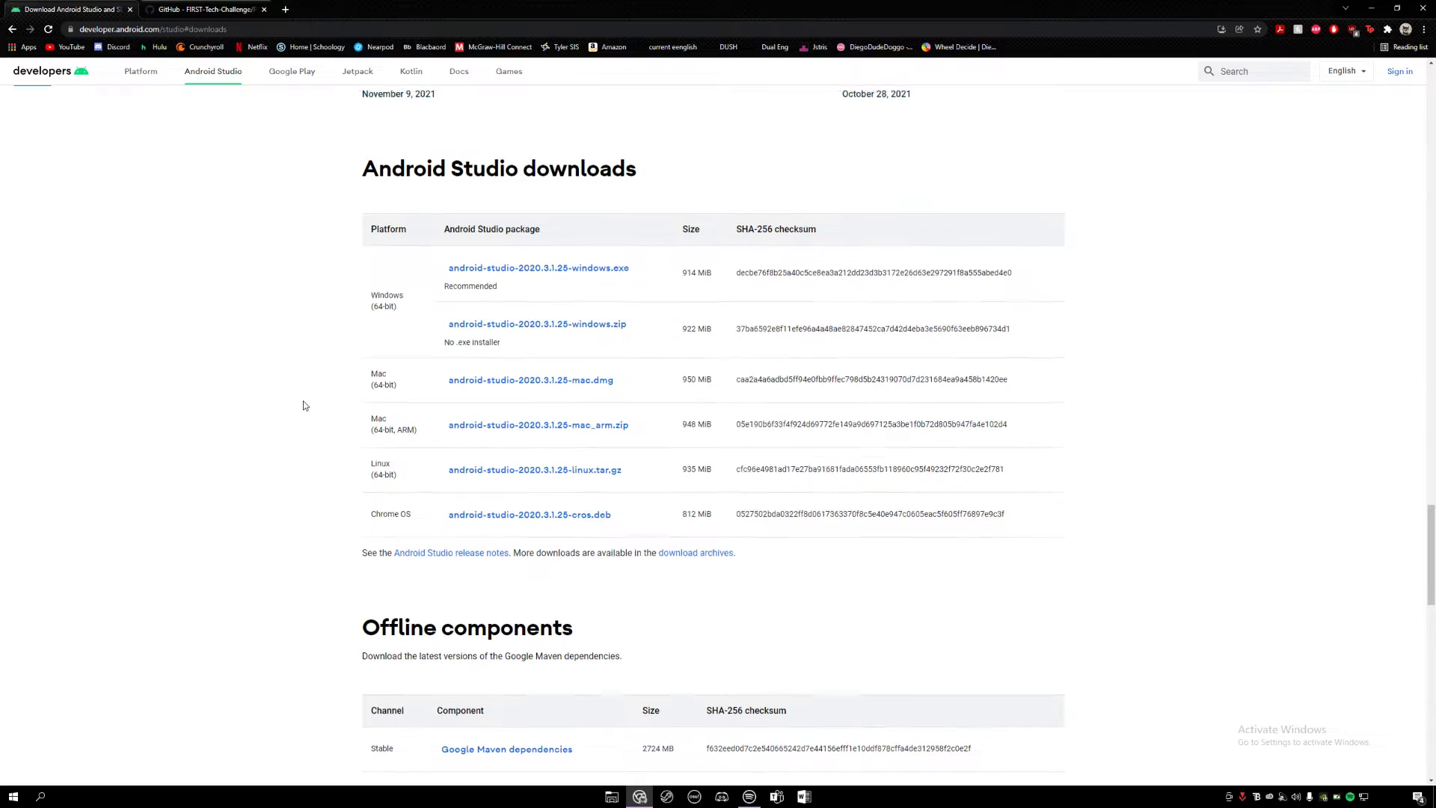
scroll(303, 406, up, 10)
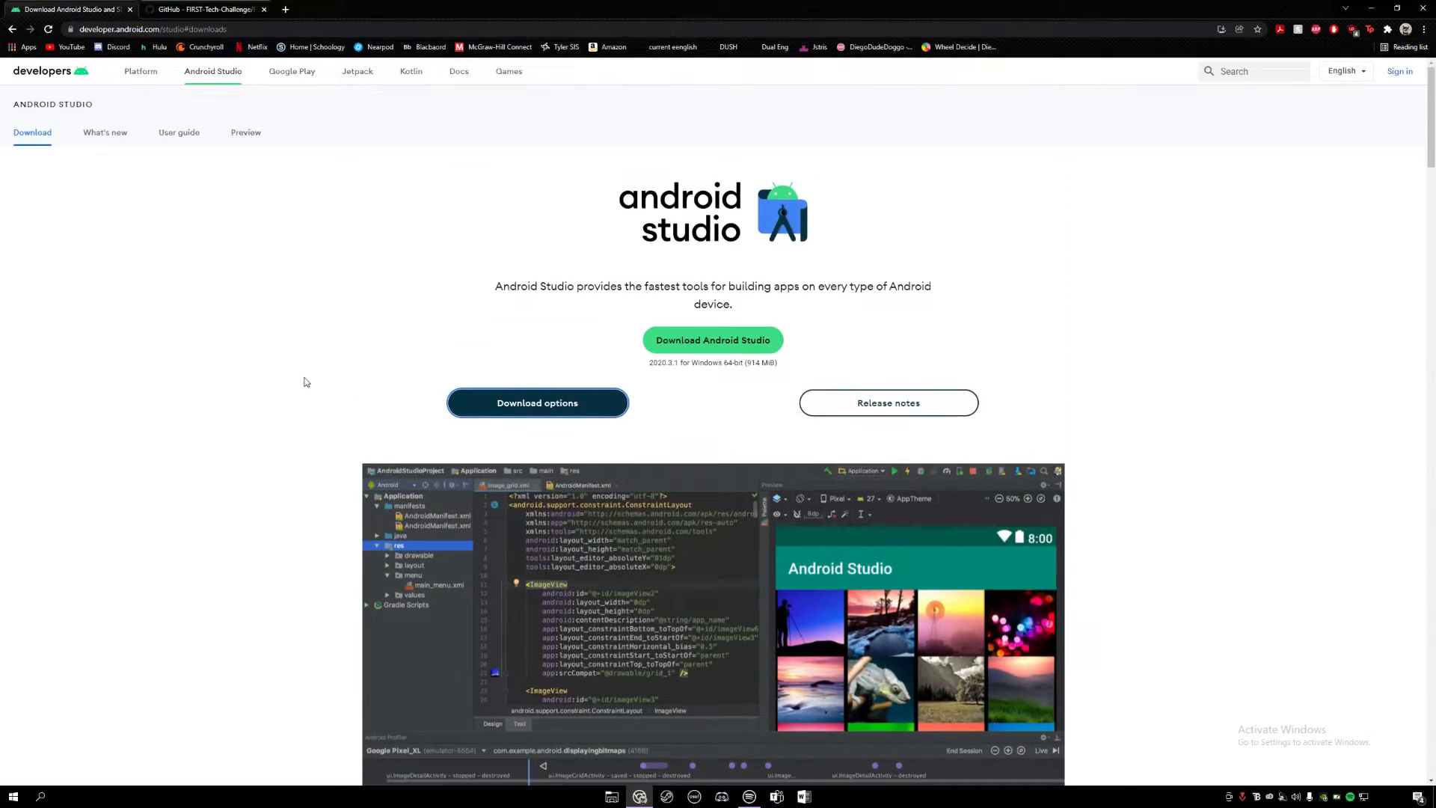
Agree to the terms and conditions and request the Android Studio 2020.3.1 download for Windows.
click(665, 338)
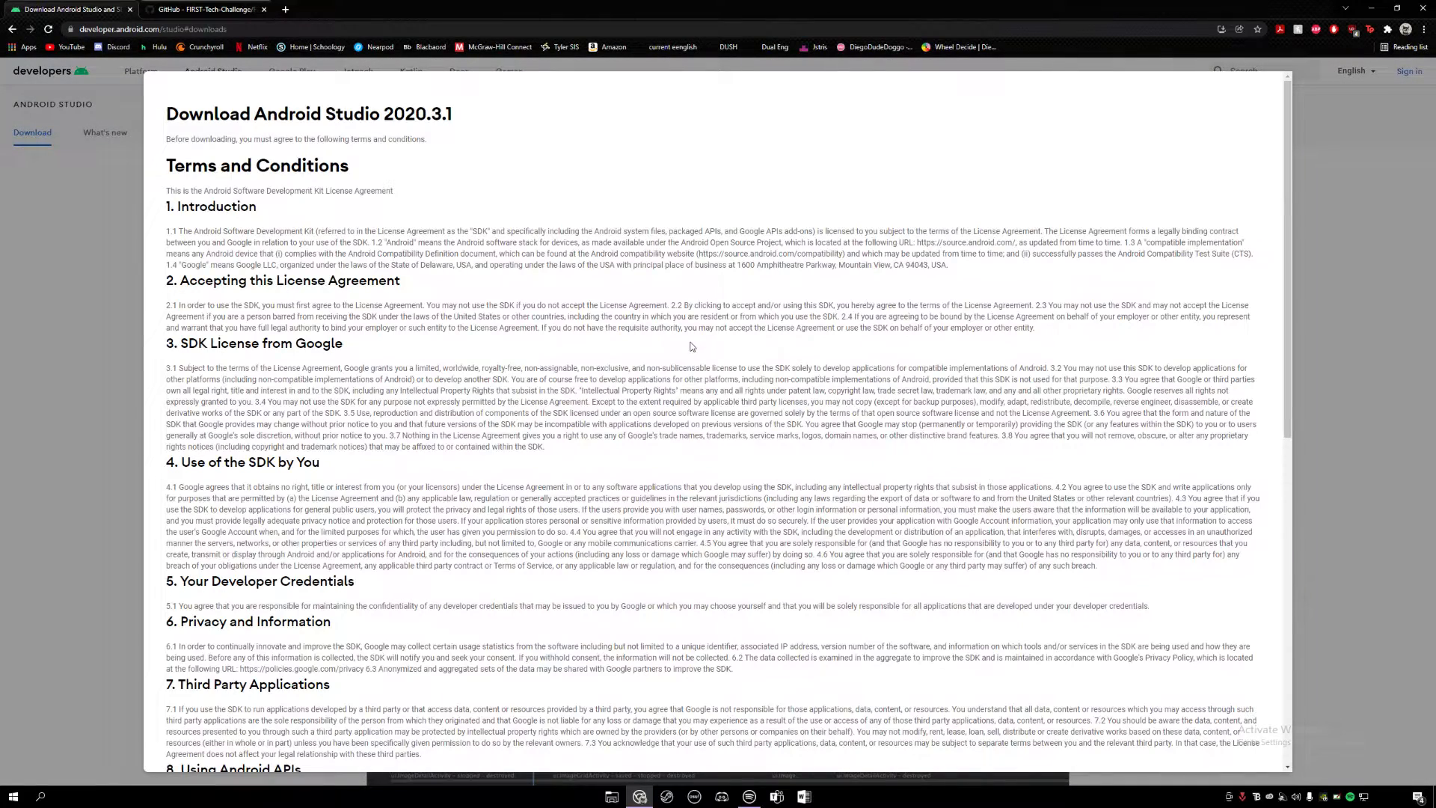
scroll(717, 338, down, 9)
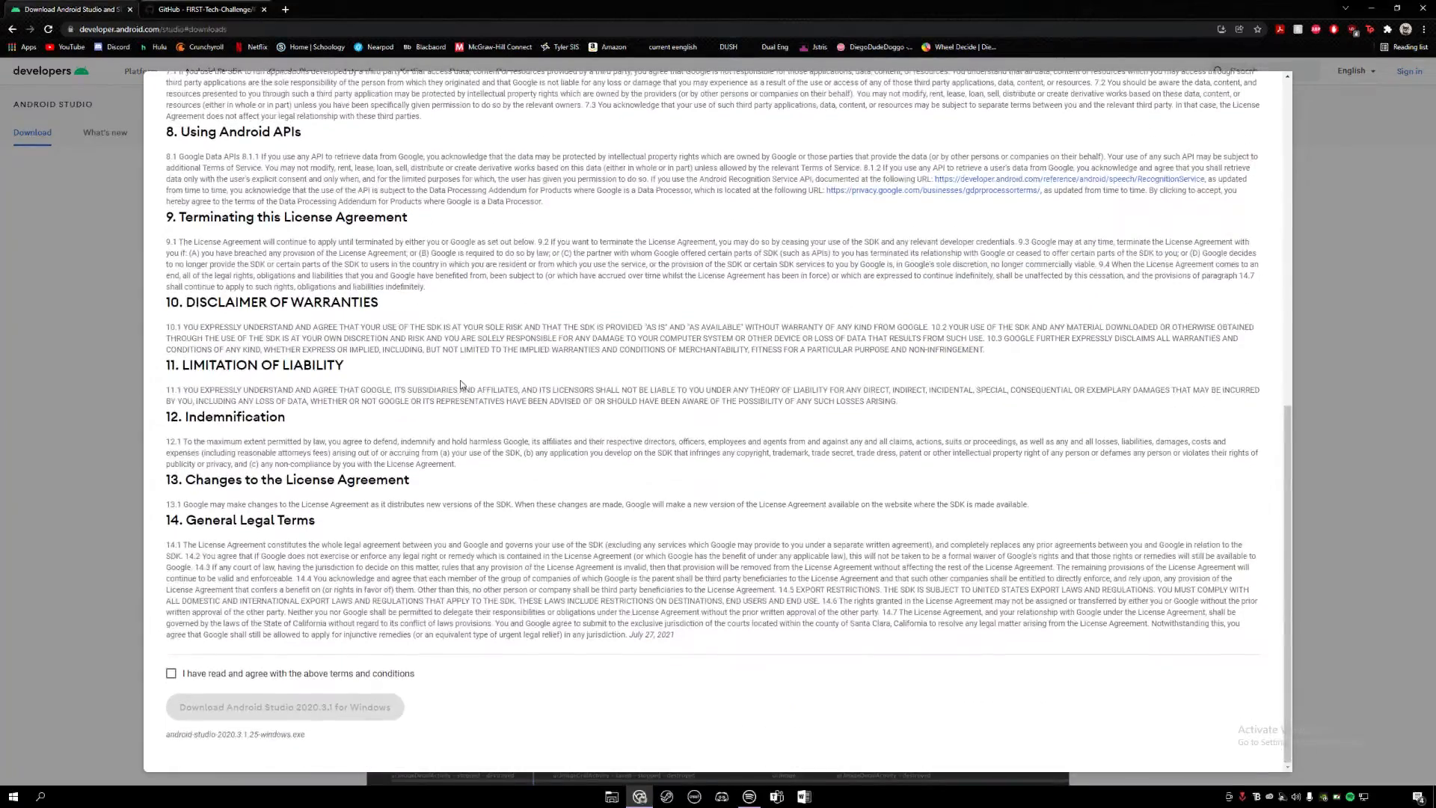
click(172, 673)
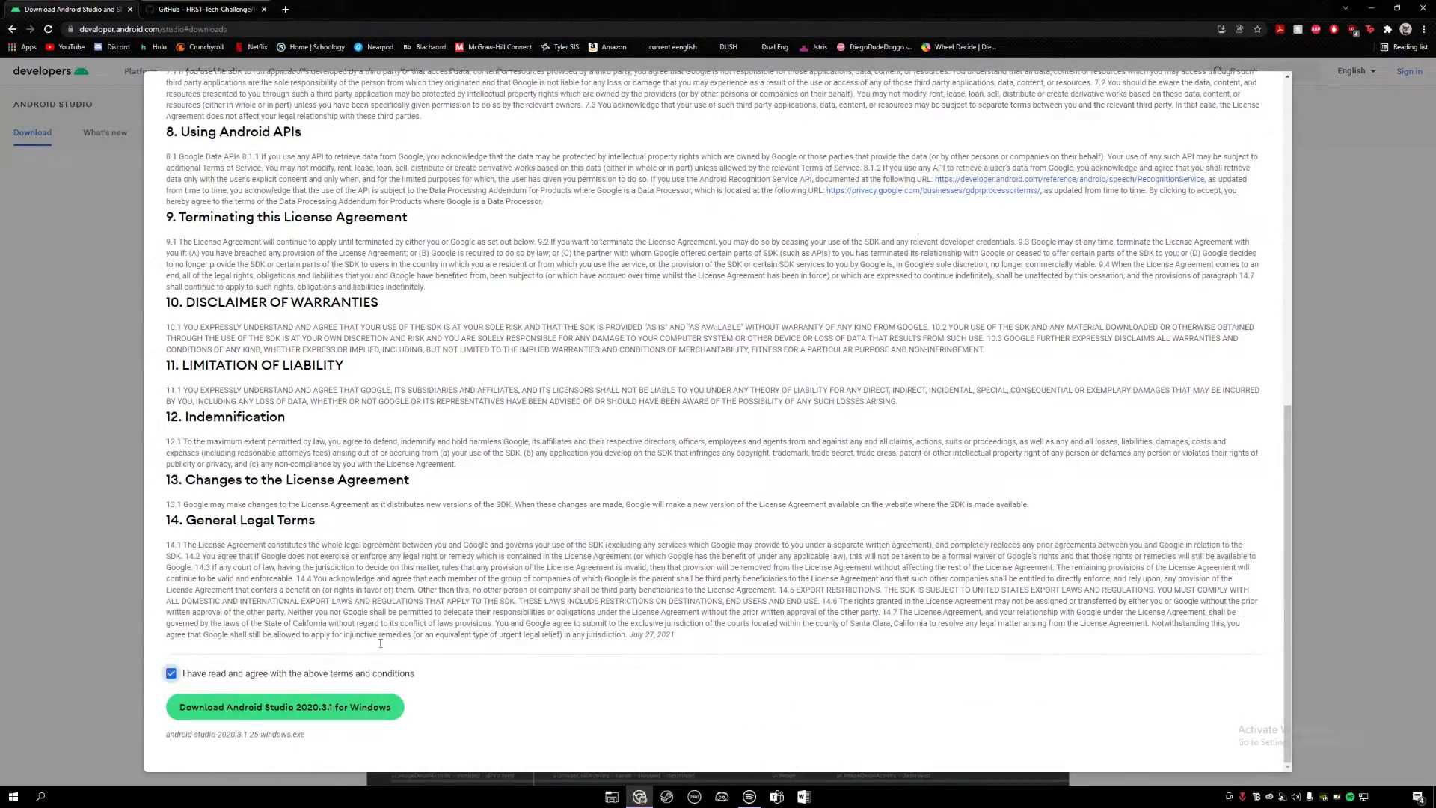
click(282, 709)
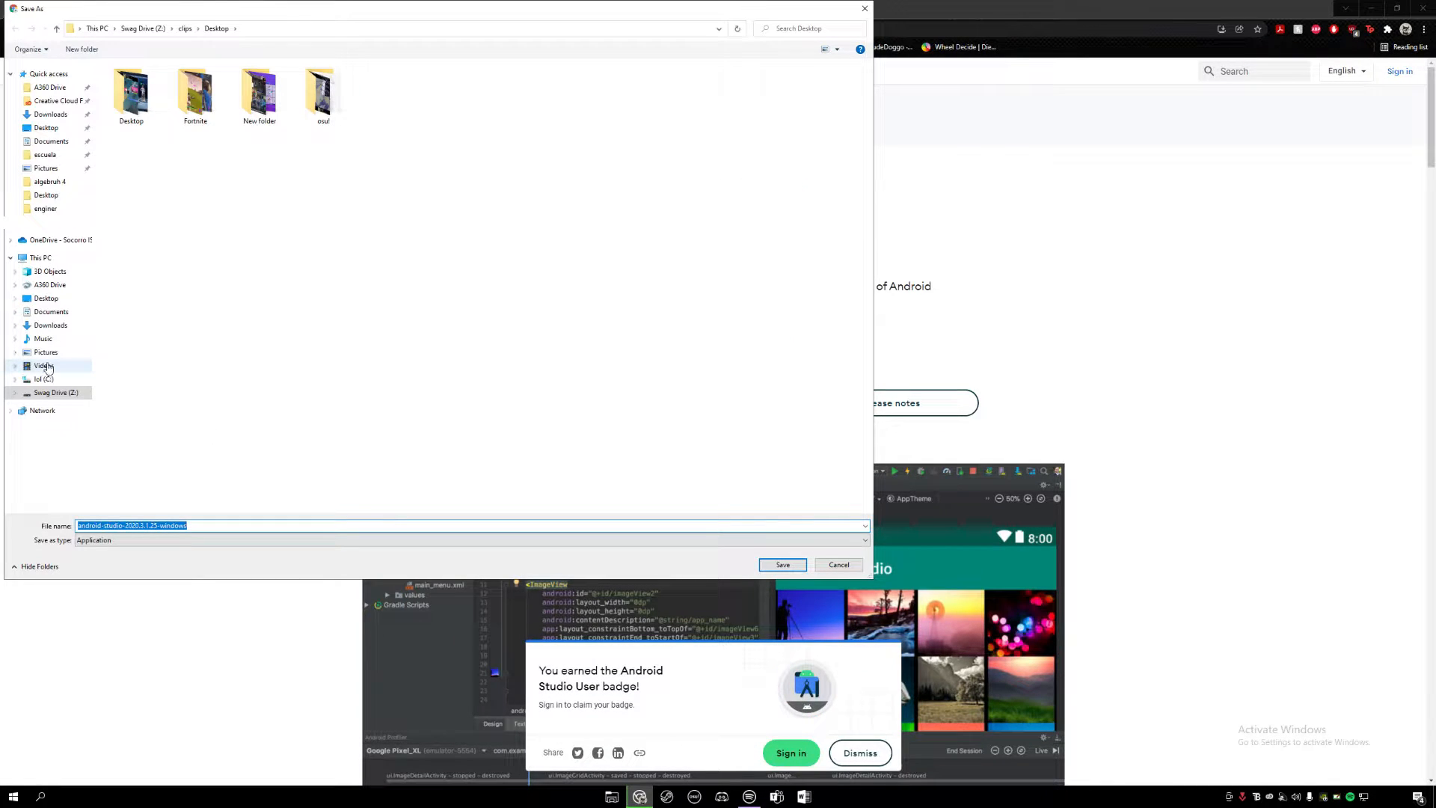
Save the android-studio-2020.3.1.25-windows installer in the escuela folder on Swag Drive (Z:), and dismiss the badge offer.
click(54, 392)
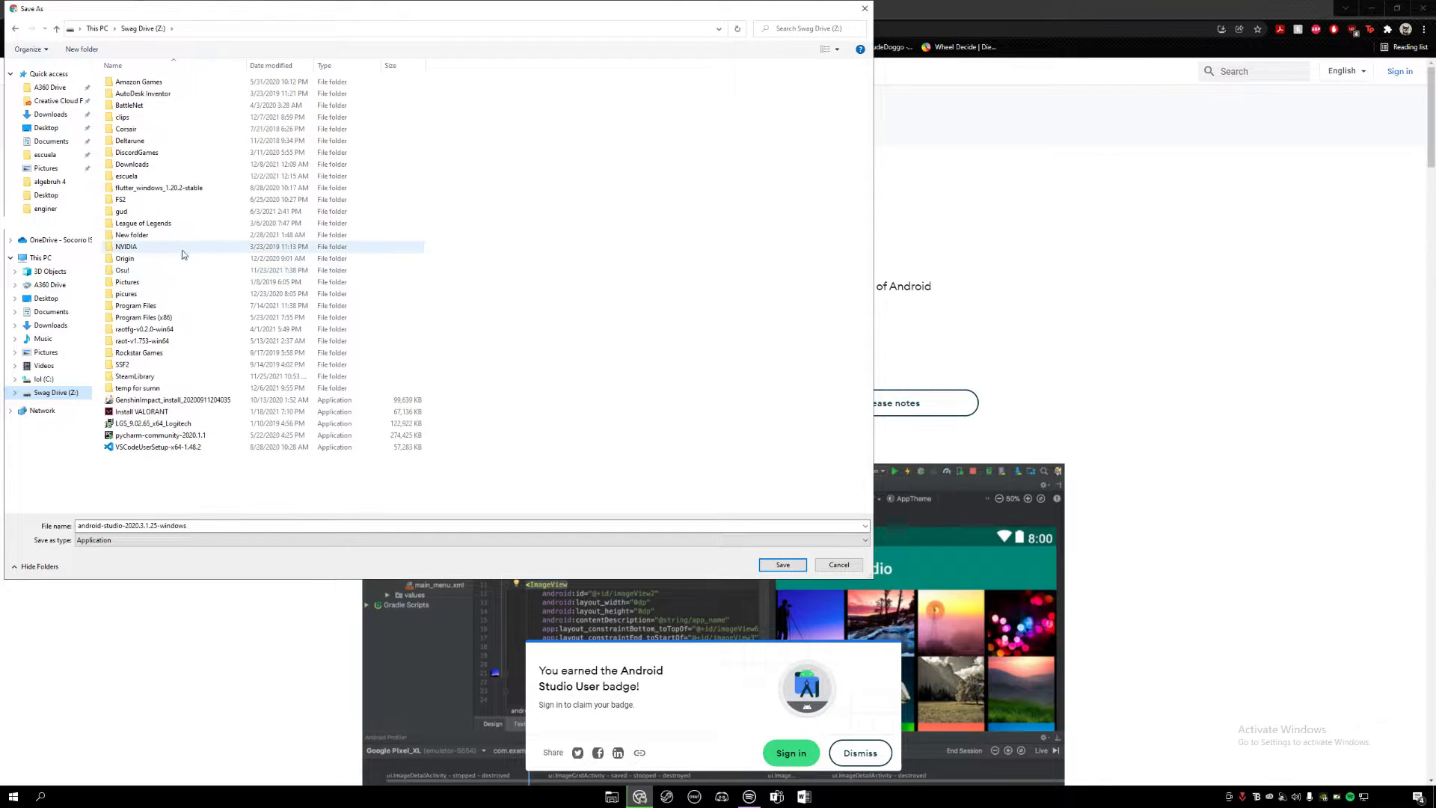
double_click(151, 175)
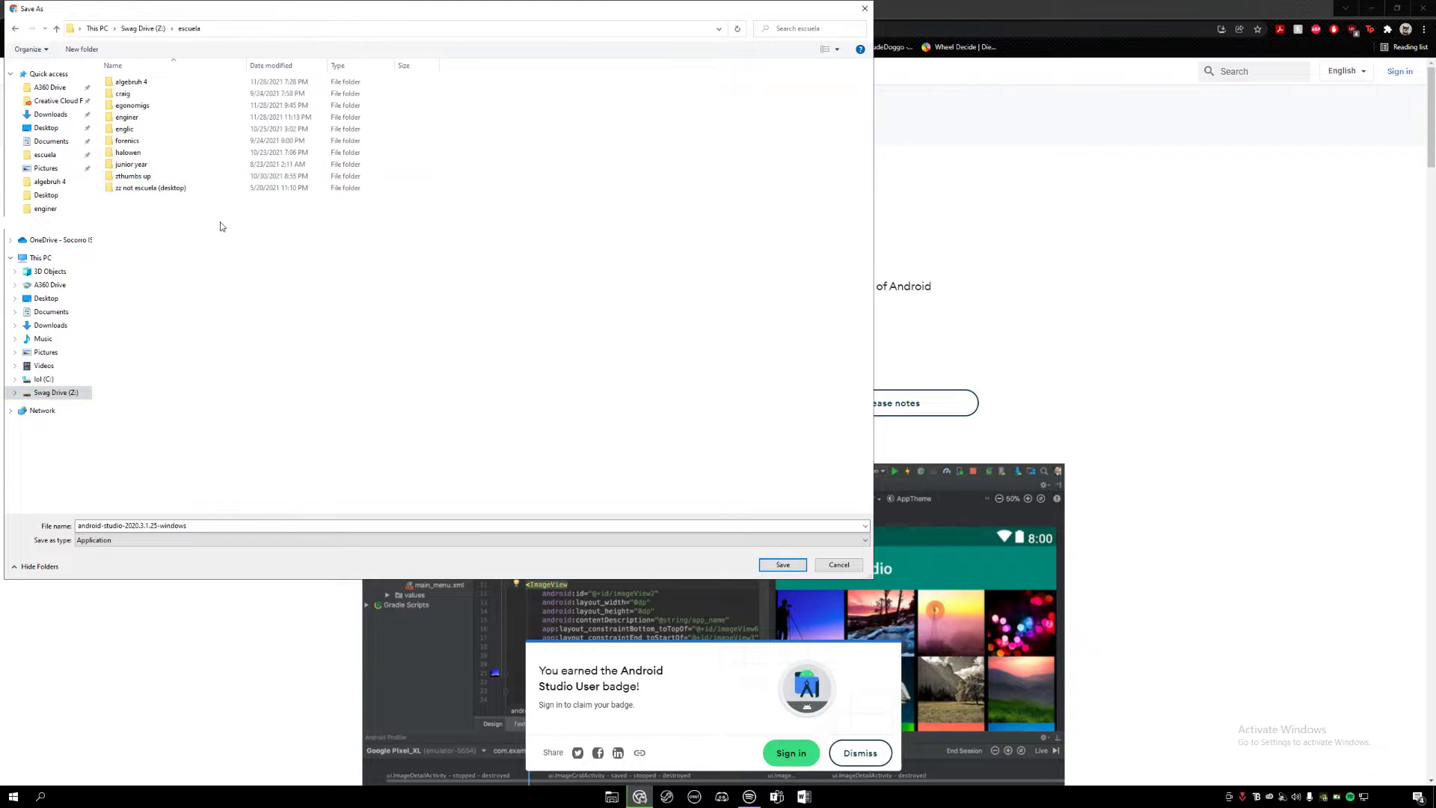
click(782, 565)
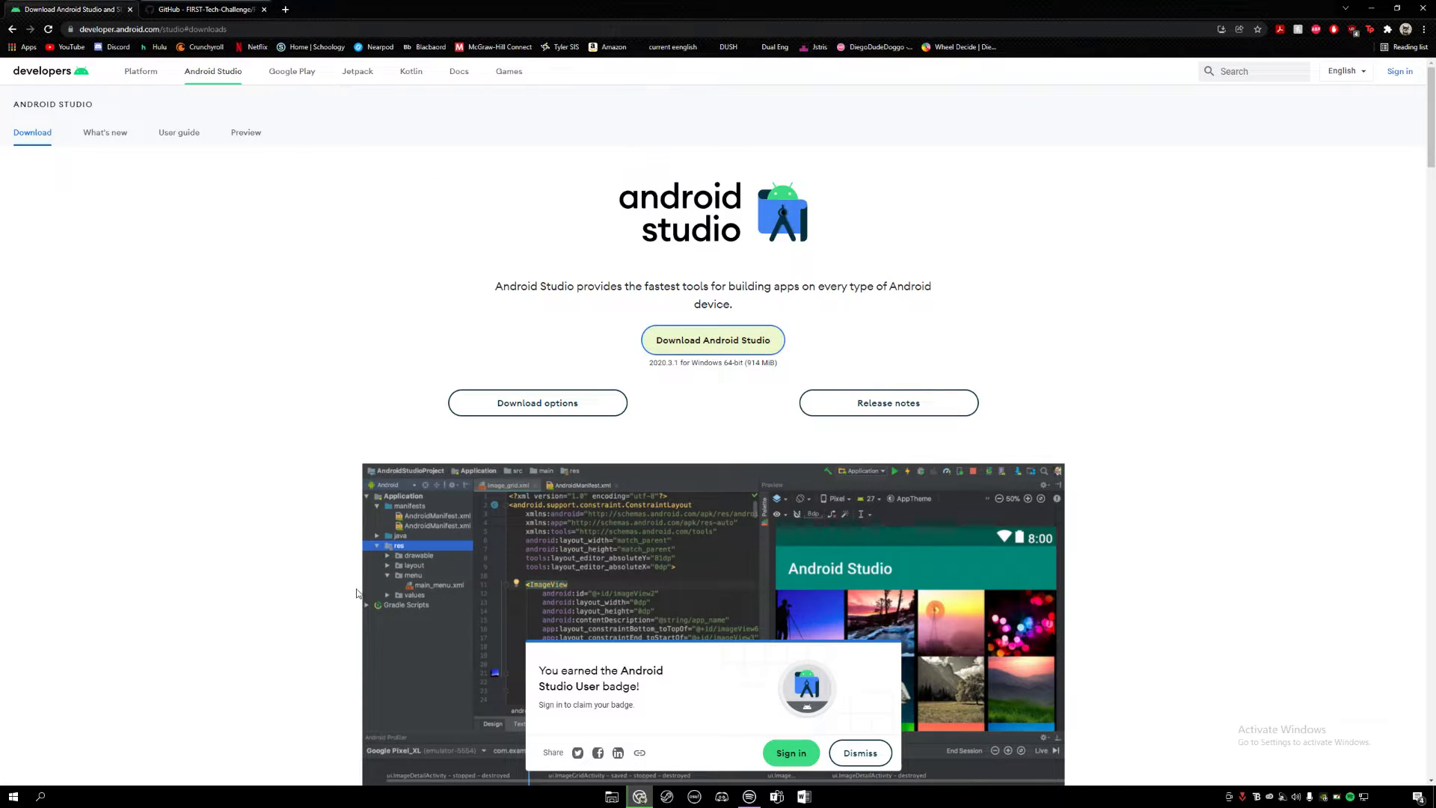
click(860, 720)
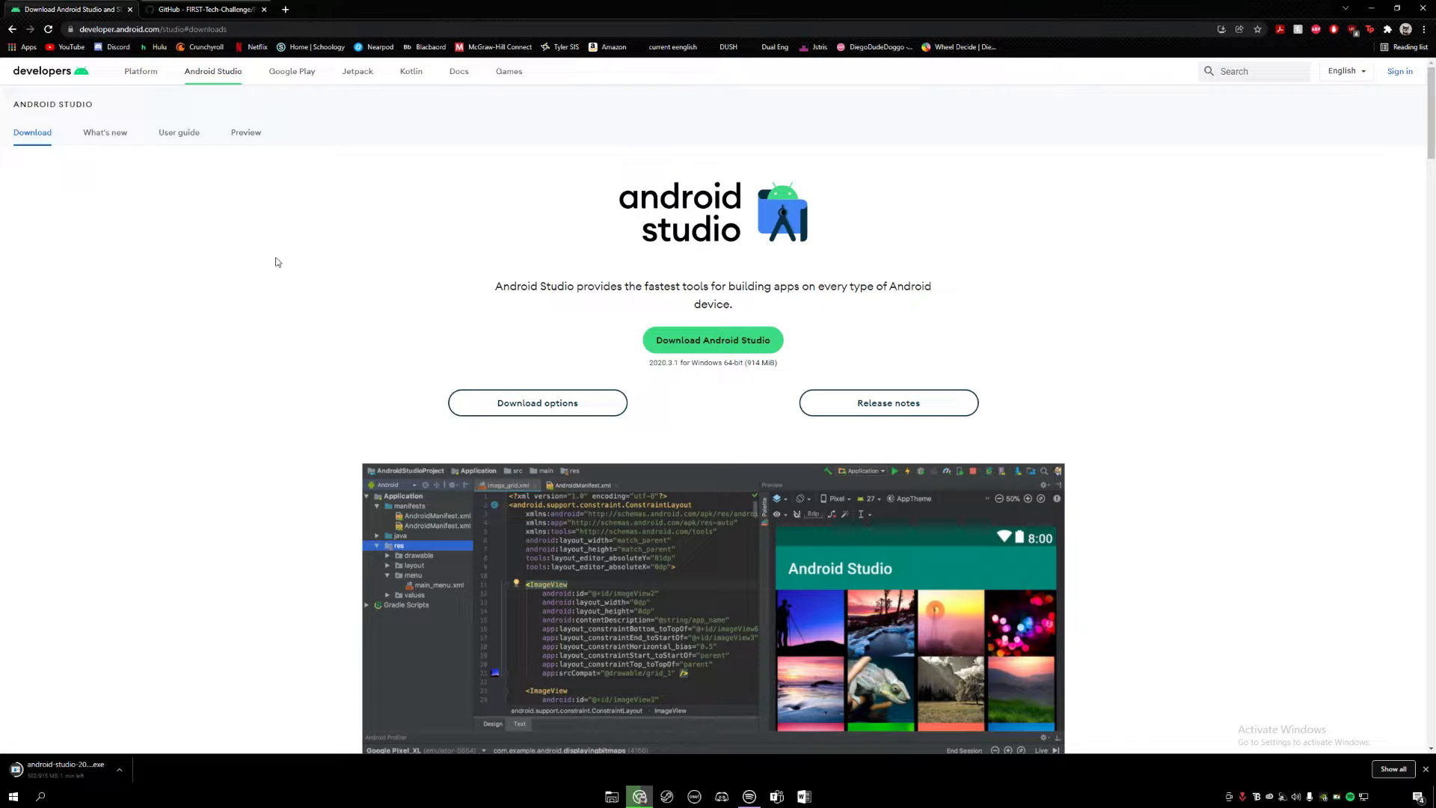
Search the web for "ftc robot controller github" in a new tab and open the FIRST-Tech-Challenge/FtcRobotController repository.
click(208, 9)
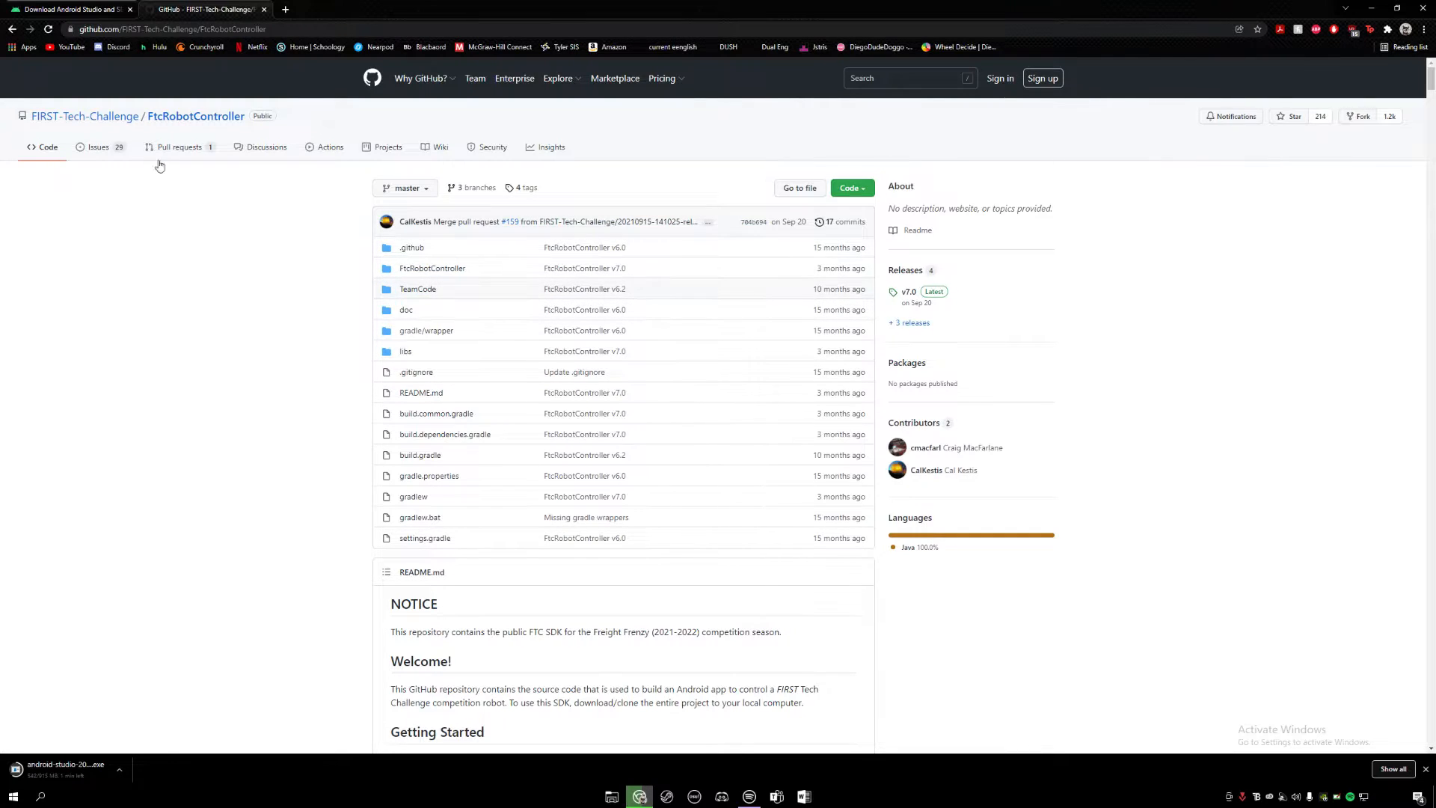
click(287, 10)
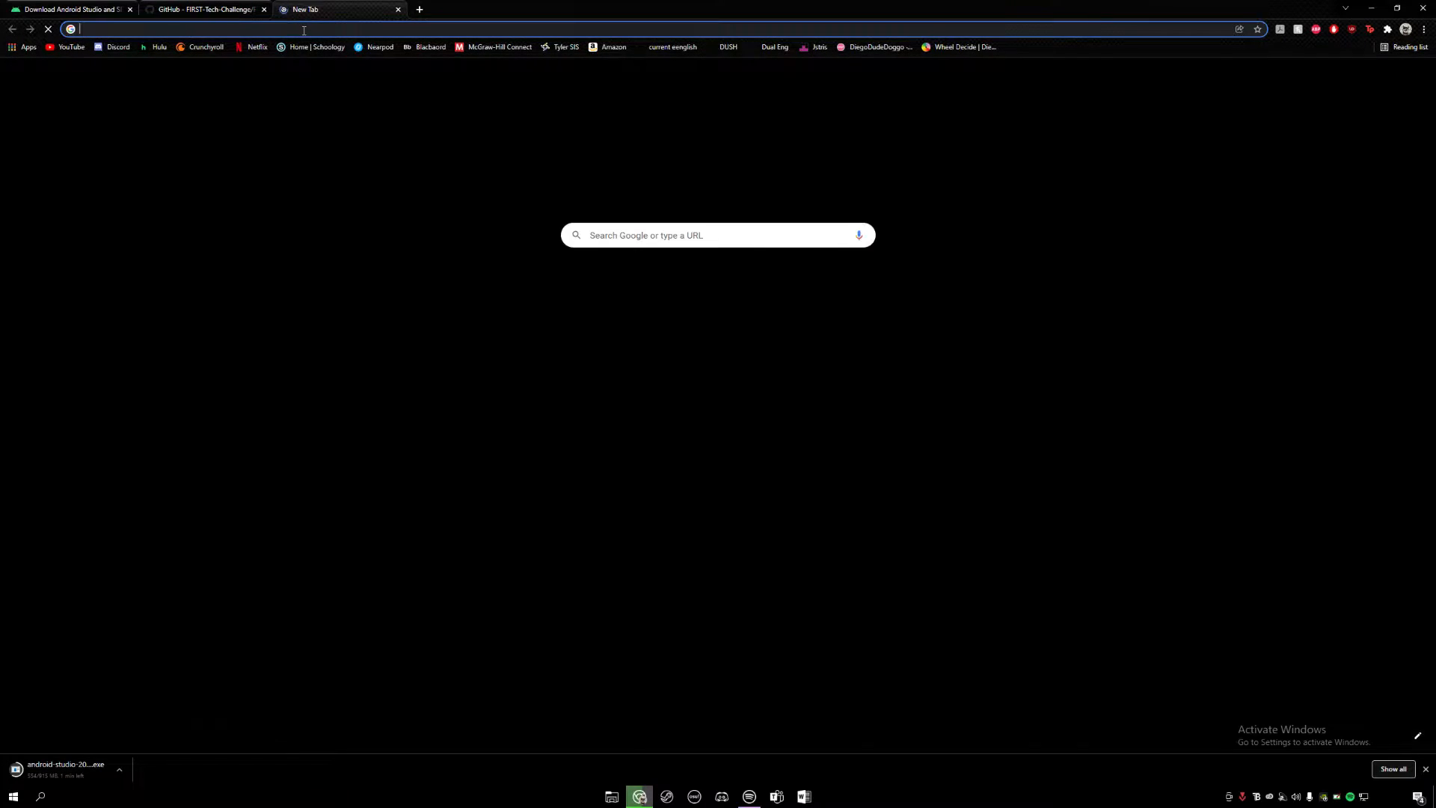
click(304, 30)
text(ft)
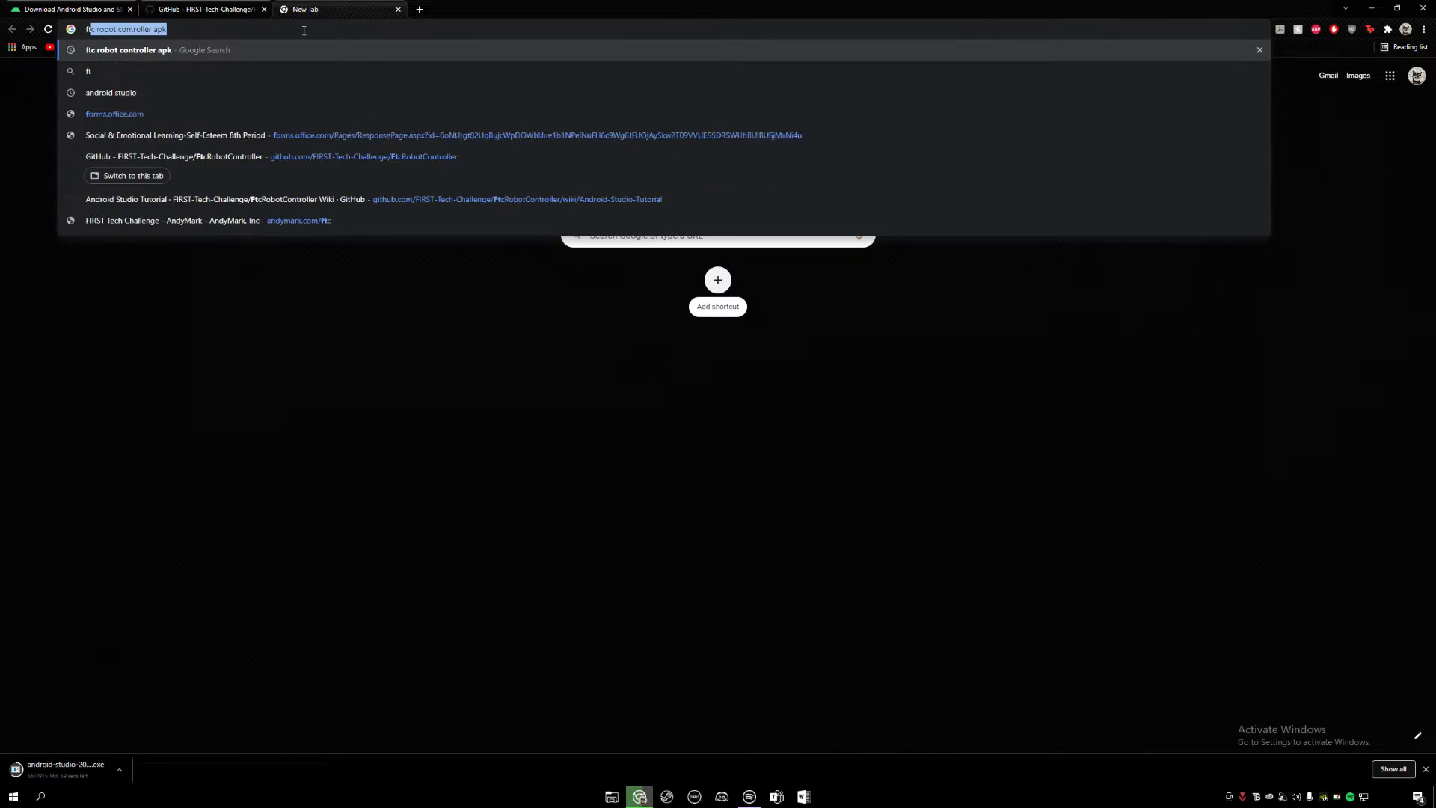
text(c robot controller)
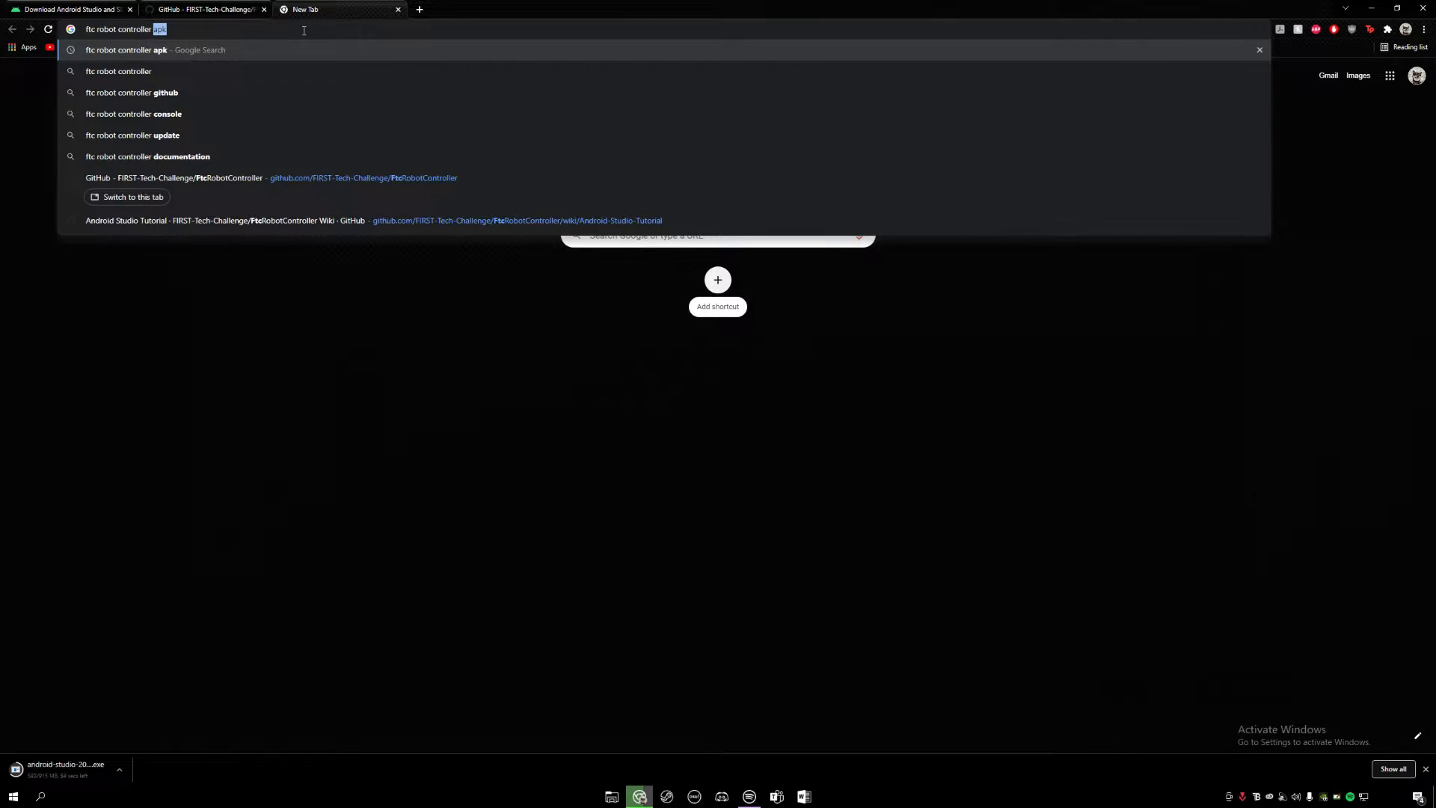
text( github)
key(Return)
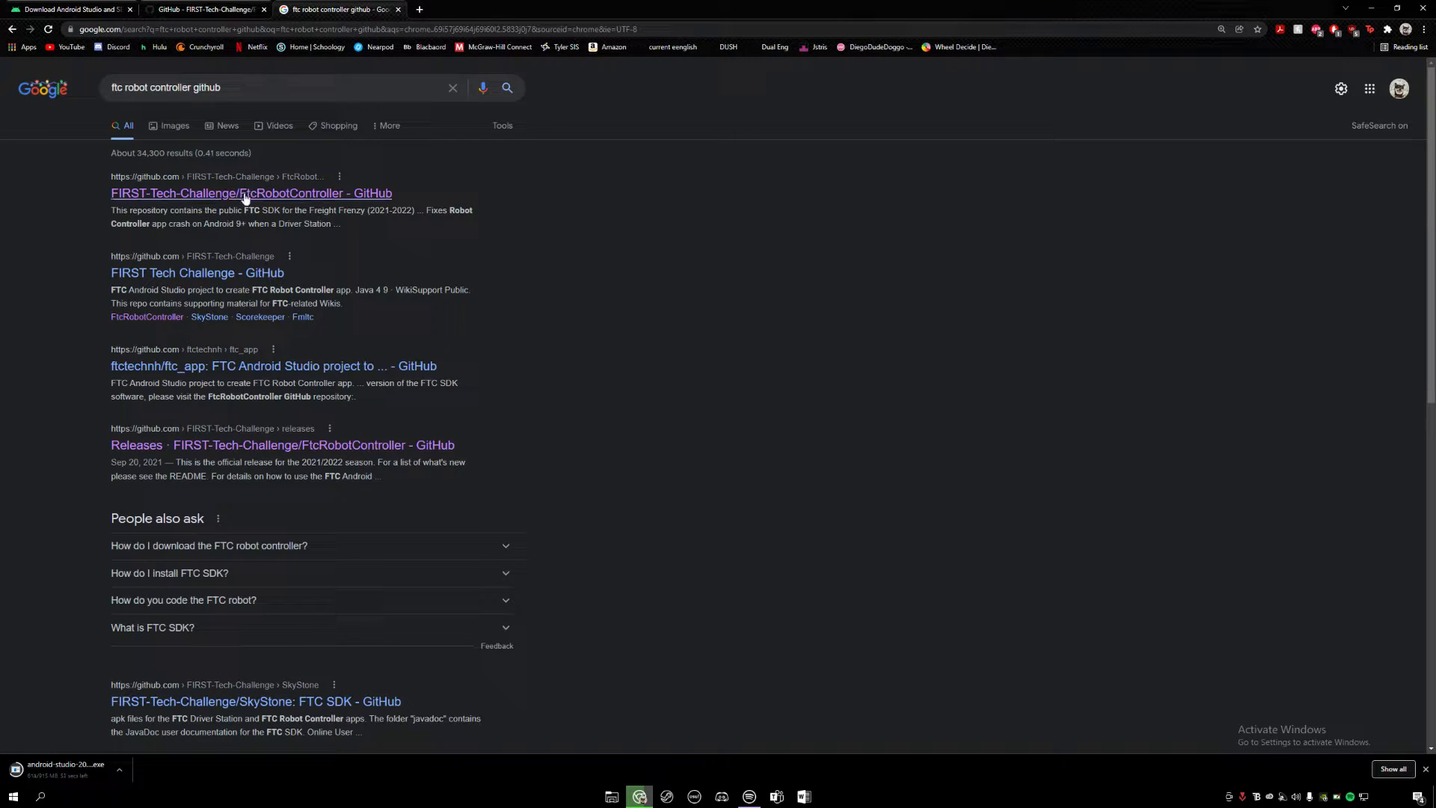
middle_click(244, 196)
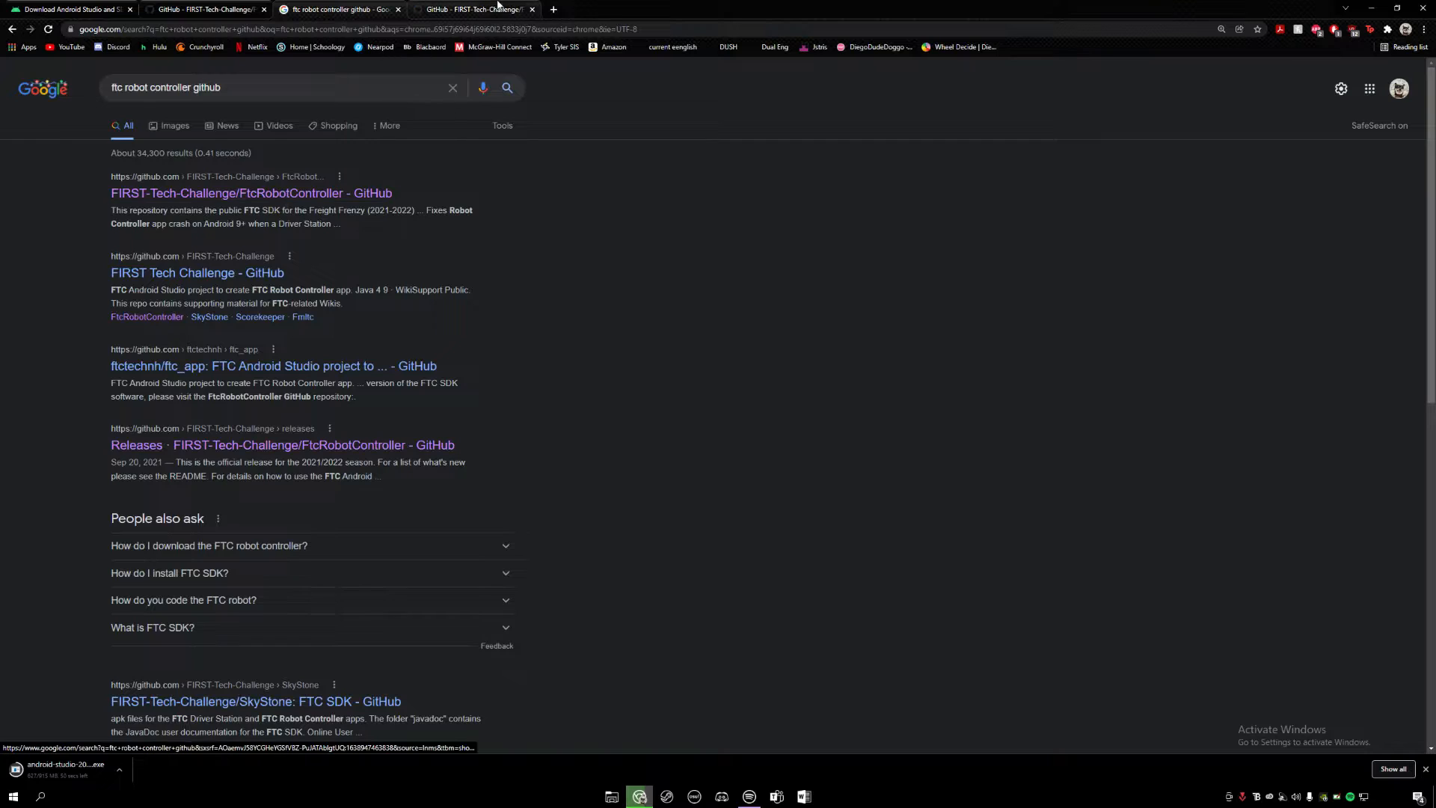
click(491, 4)
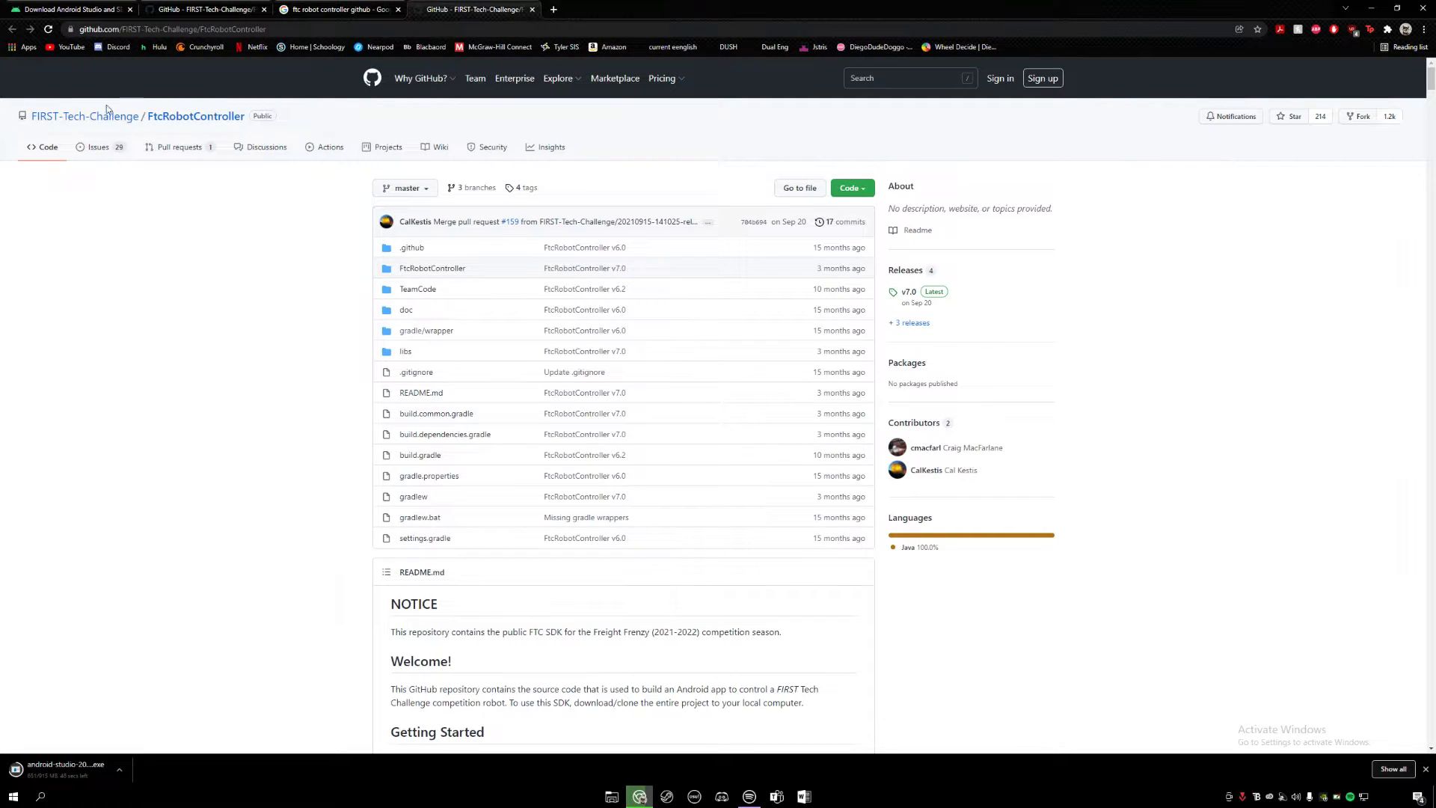
click(63, 120)
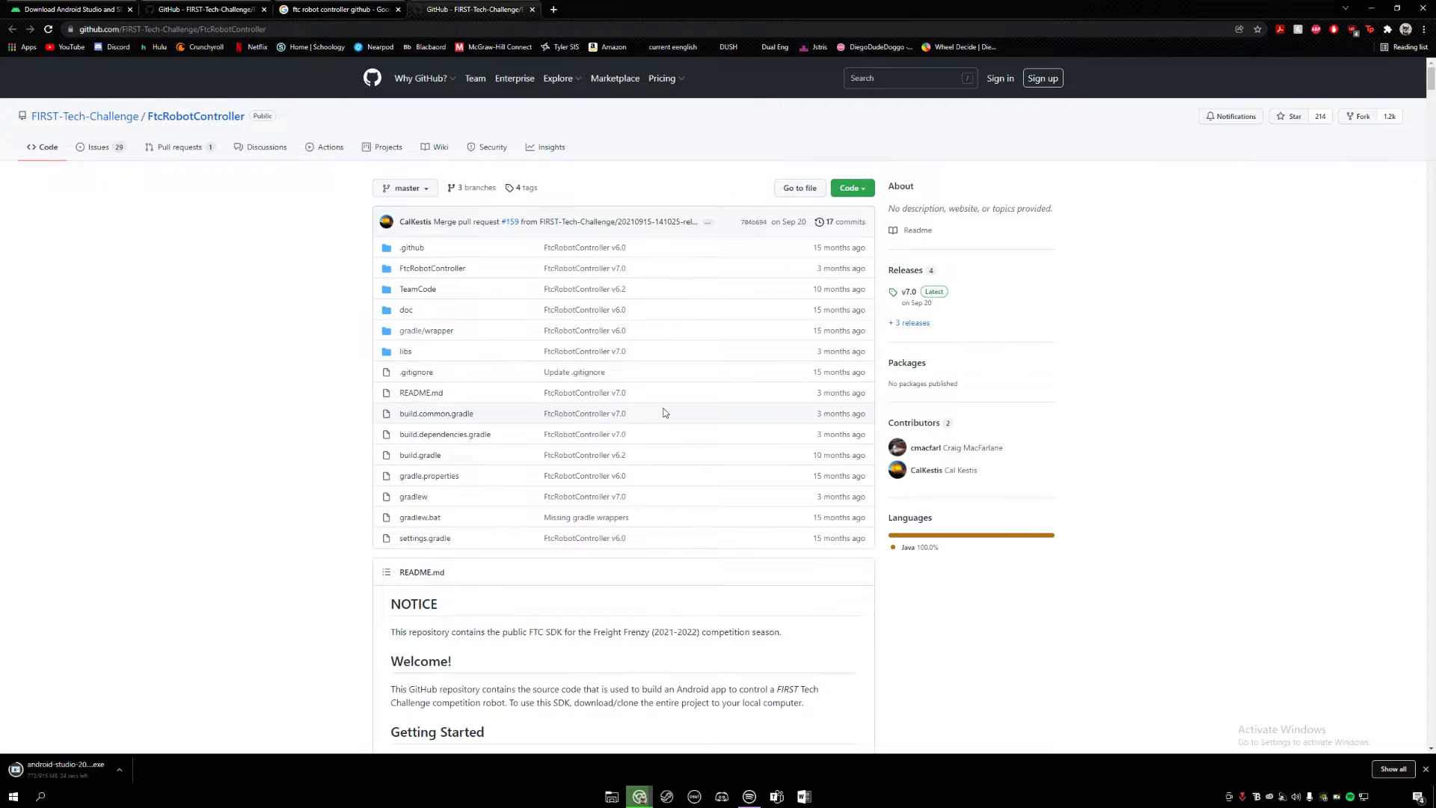
Download the repository as a ZIP and save it as FtcRobotController-master in the escuela folder.
click(856, 188)
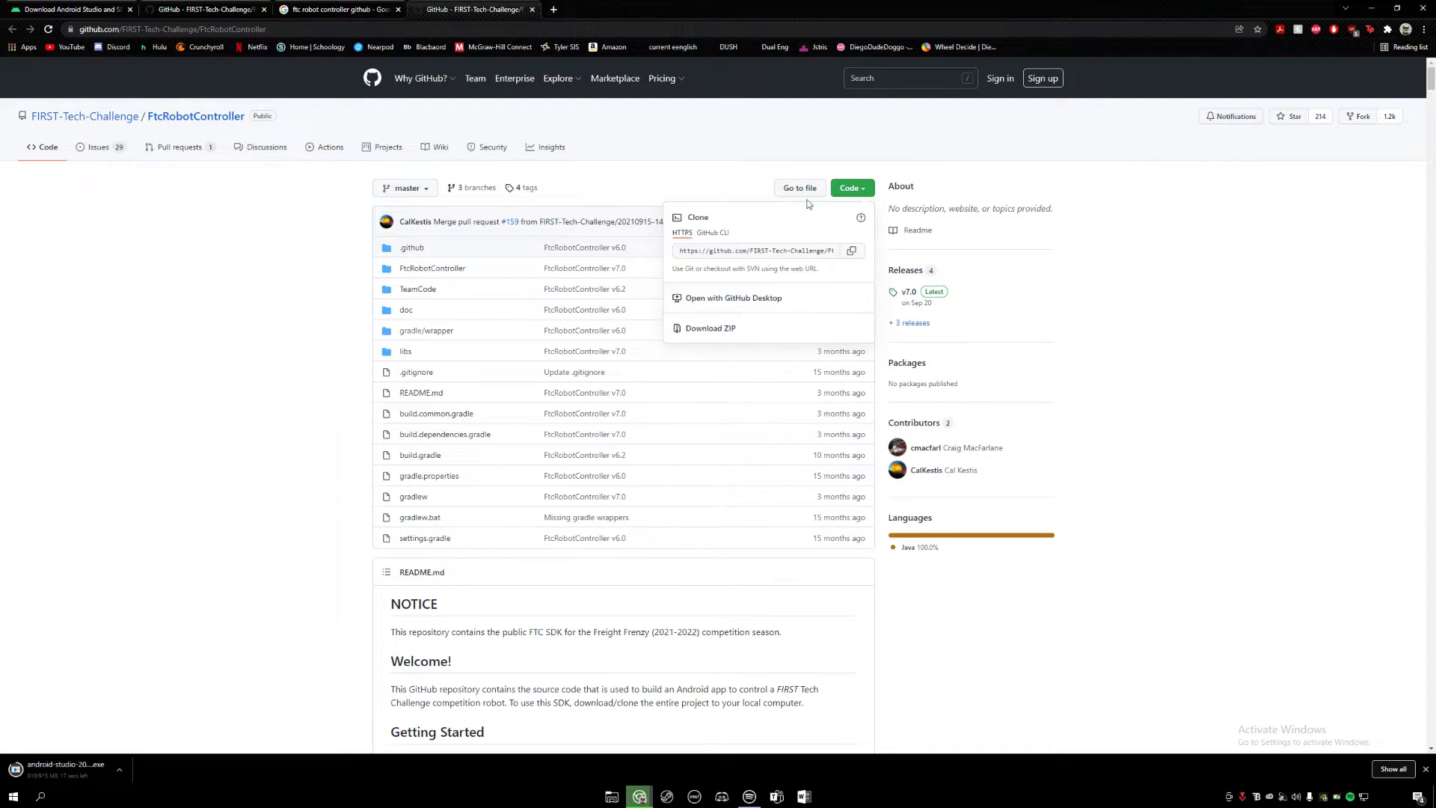
click(718, 335)
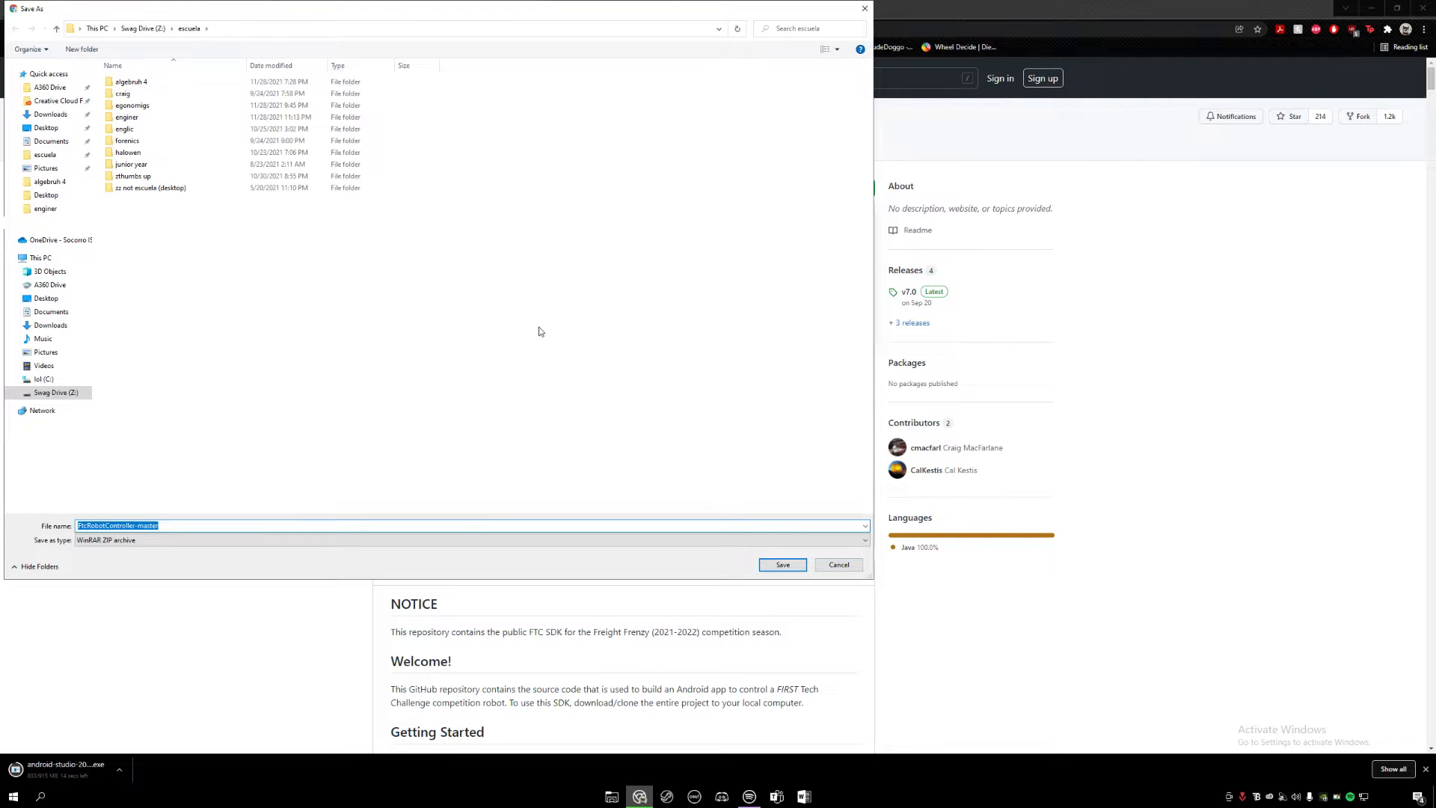
key(Return)
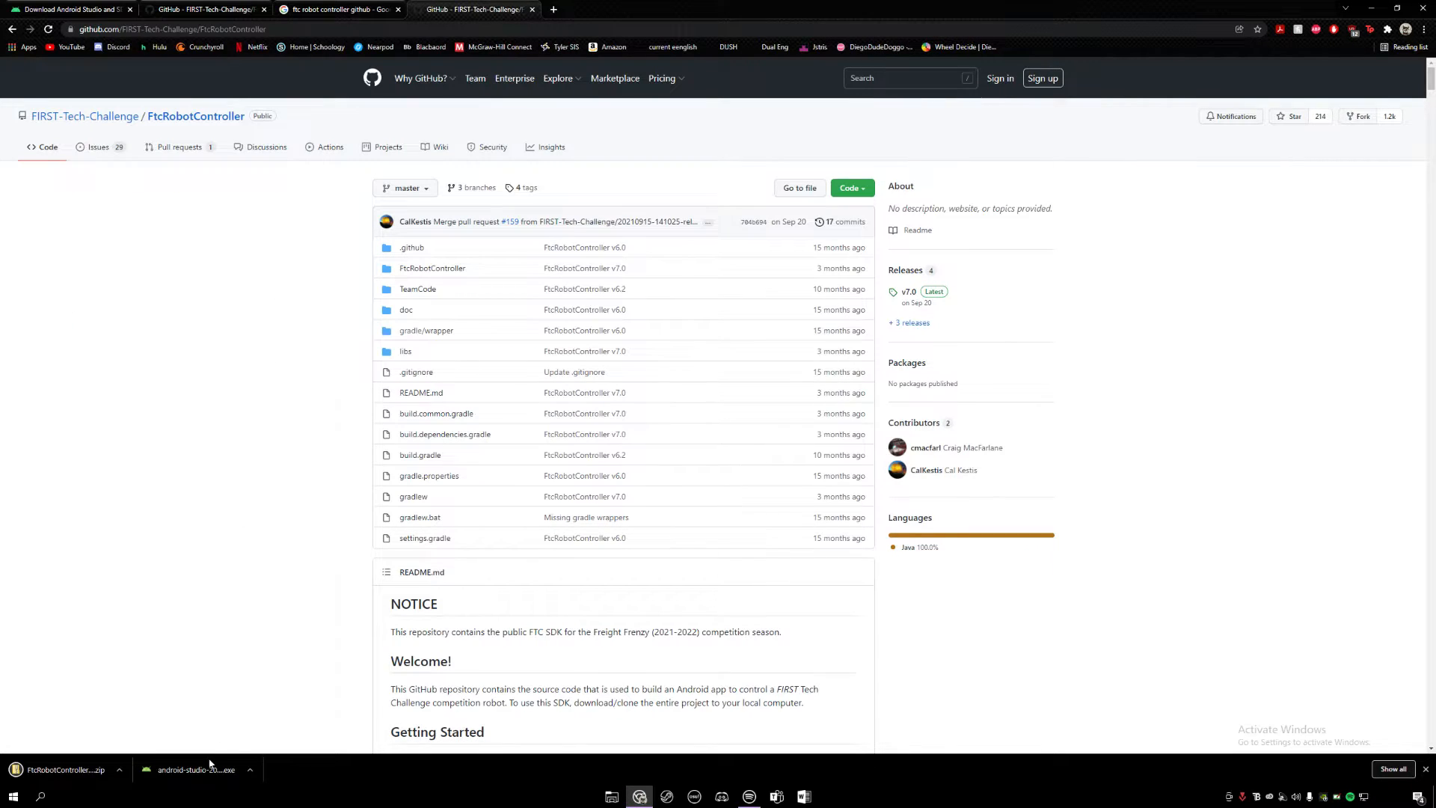
Launch the downloaded Android Studio installer, move its window clear of the file list and continue past the welcome page.
click(199, 774)
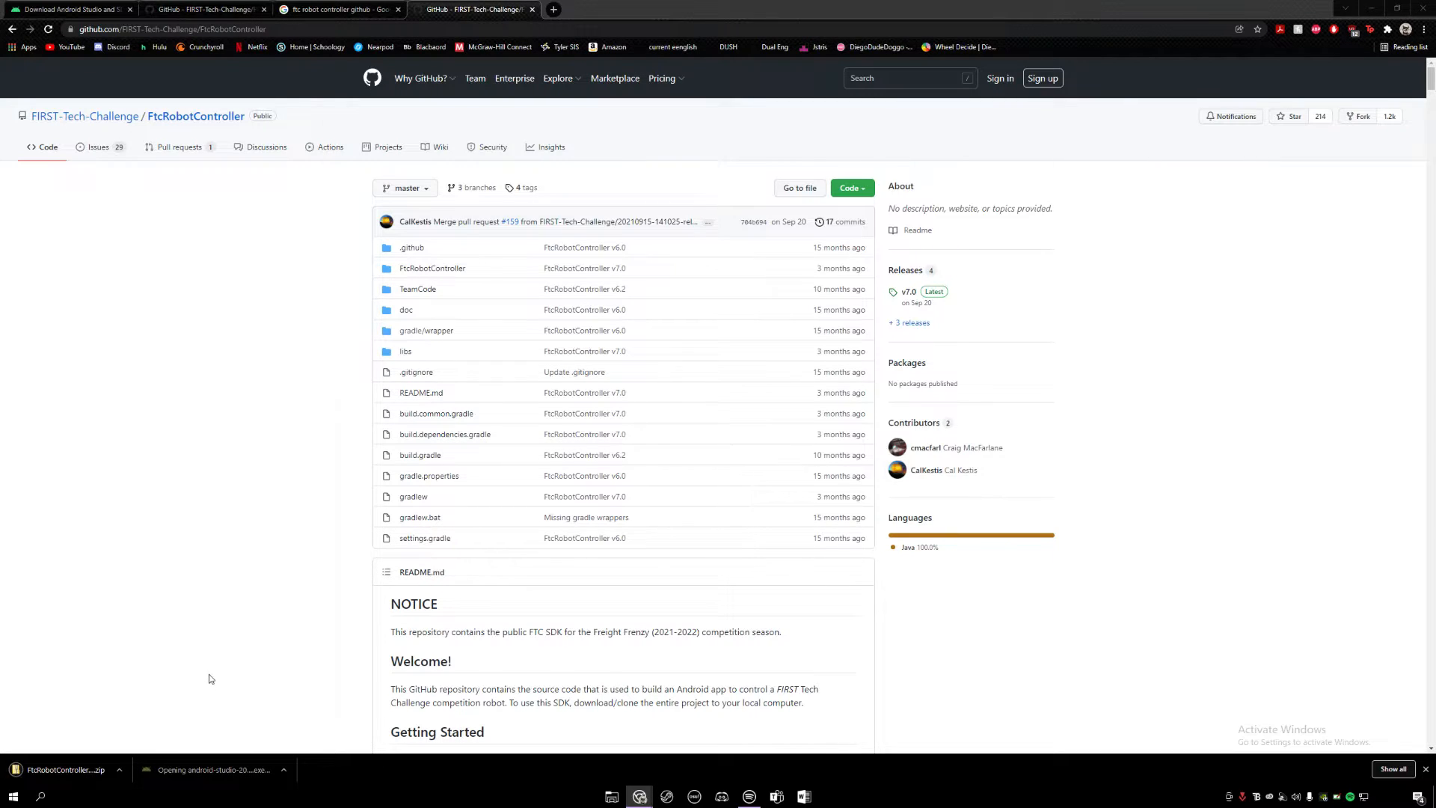
click(60, 773)
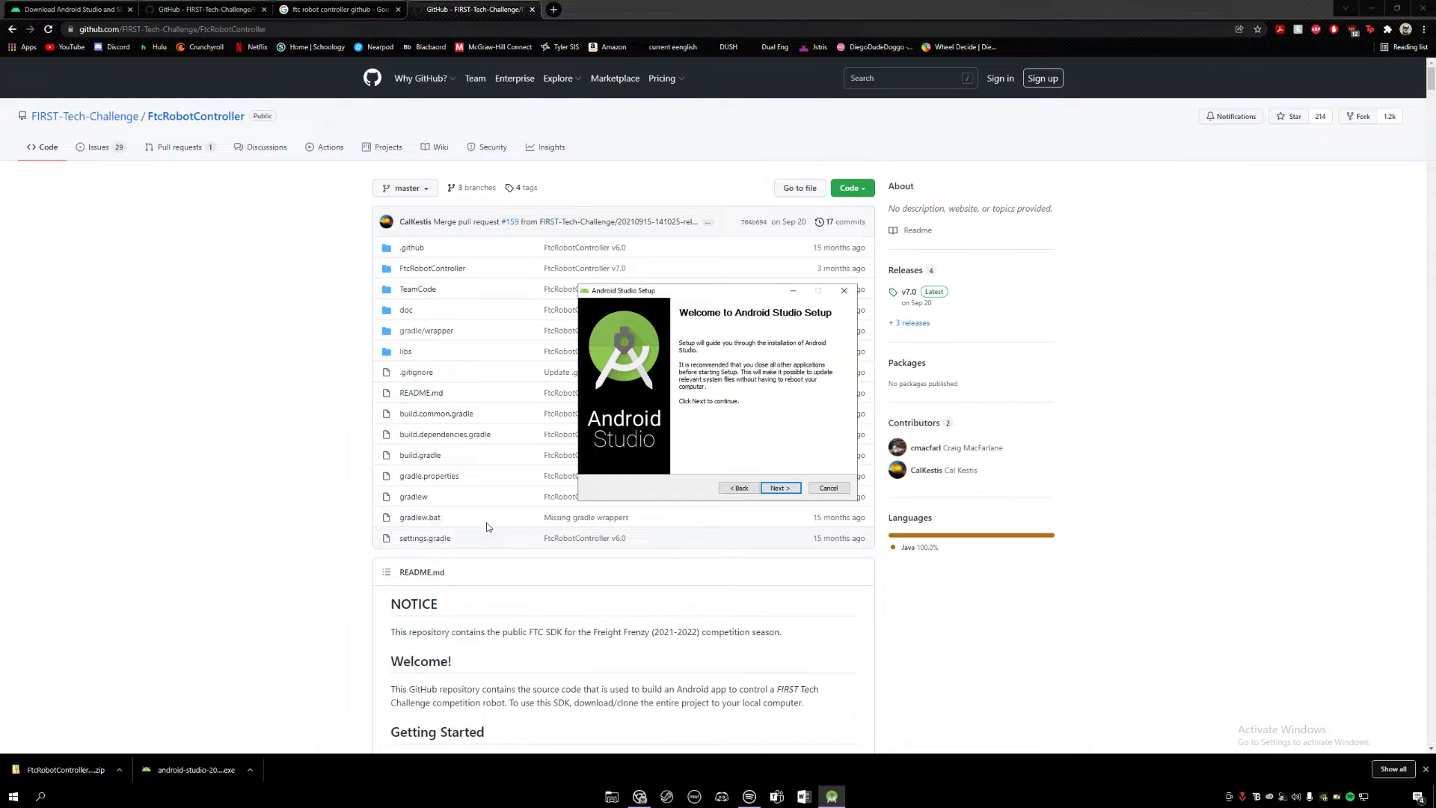
drag(728, 293, 413, 424)
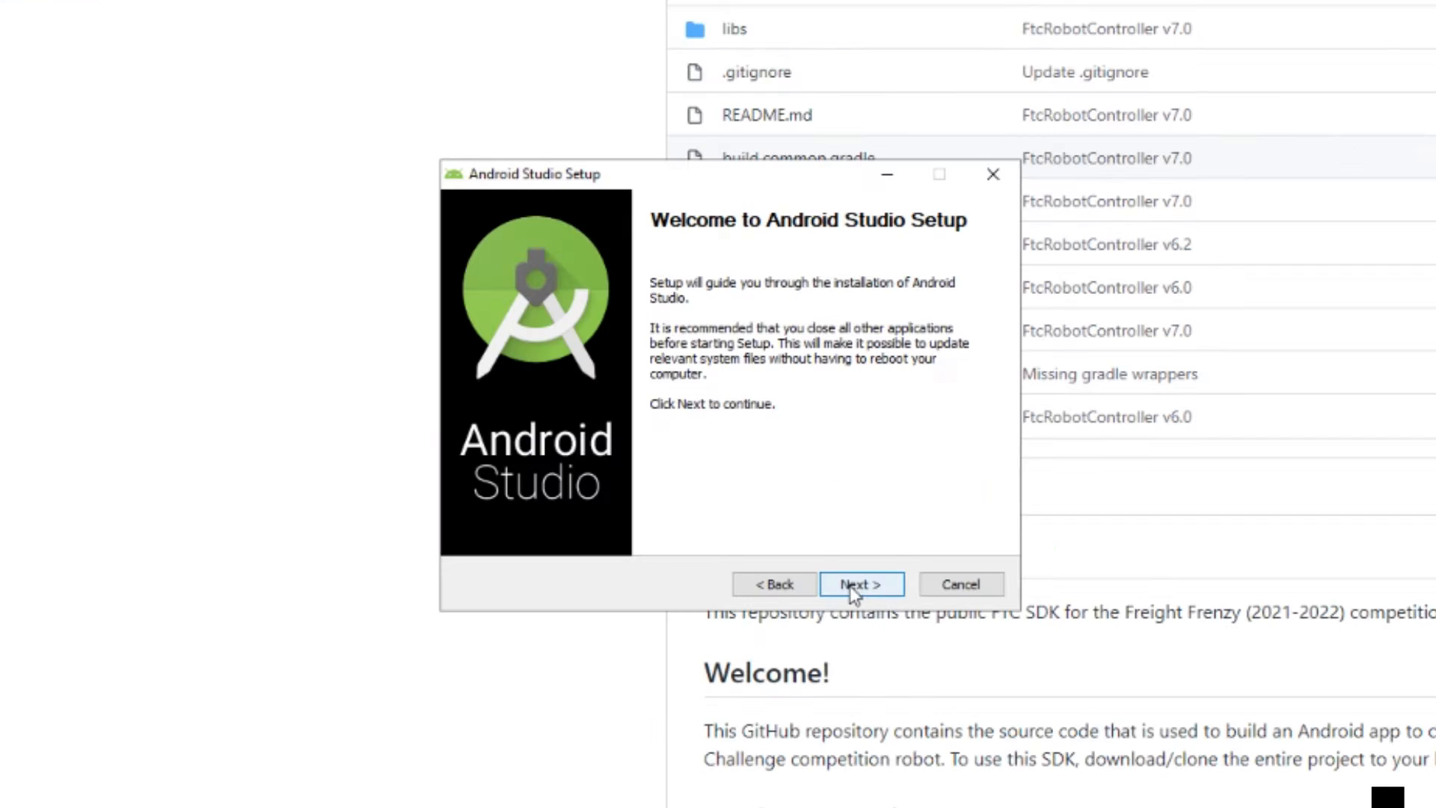
click(849, 586)
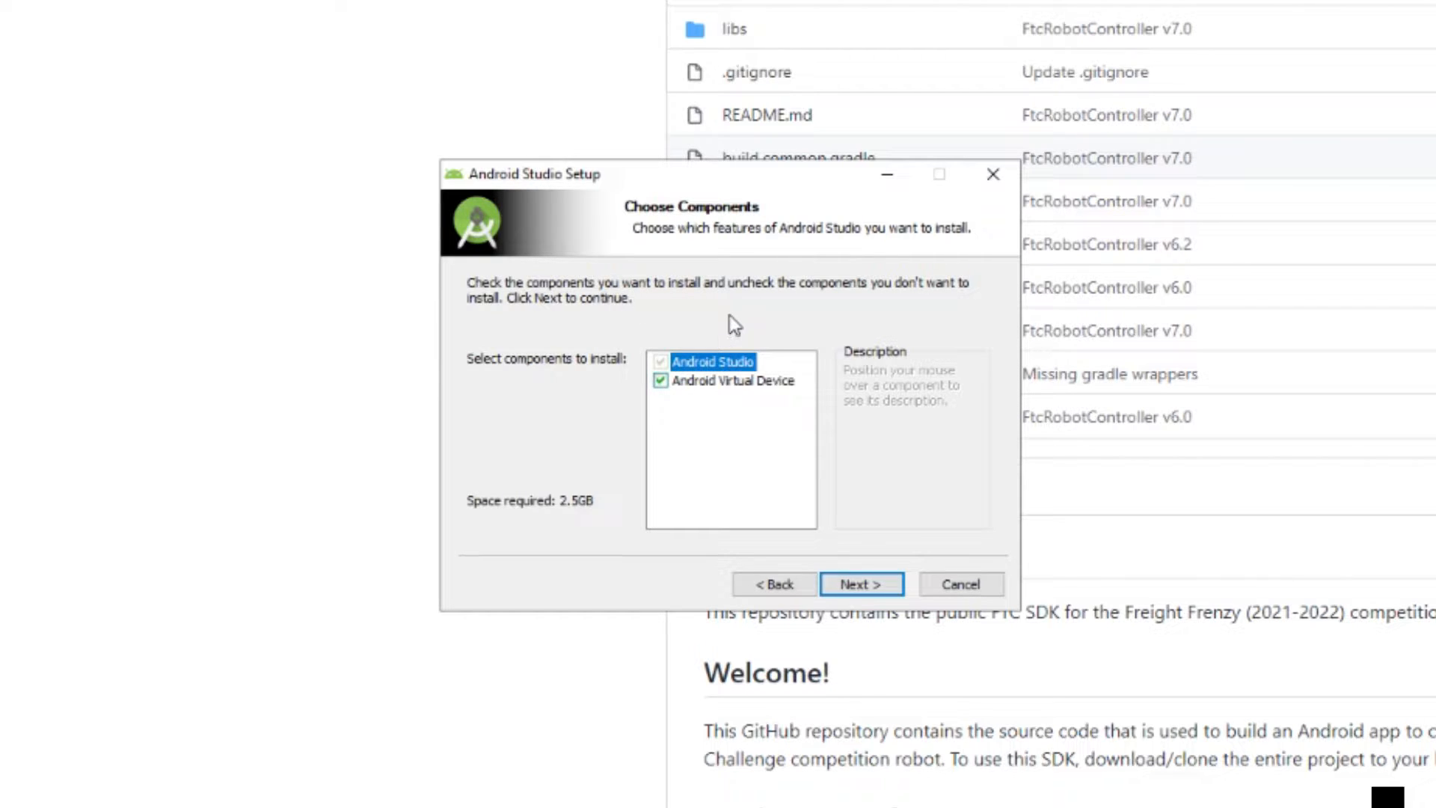
Exclude the Android Virtual Device component from the installation and continue.
mouse_move(714, 385)
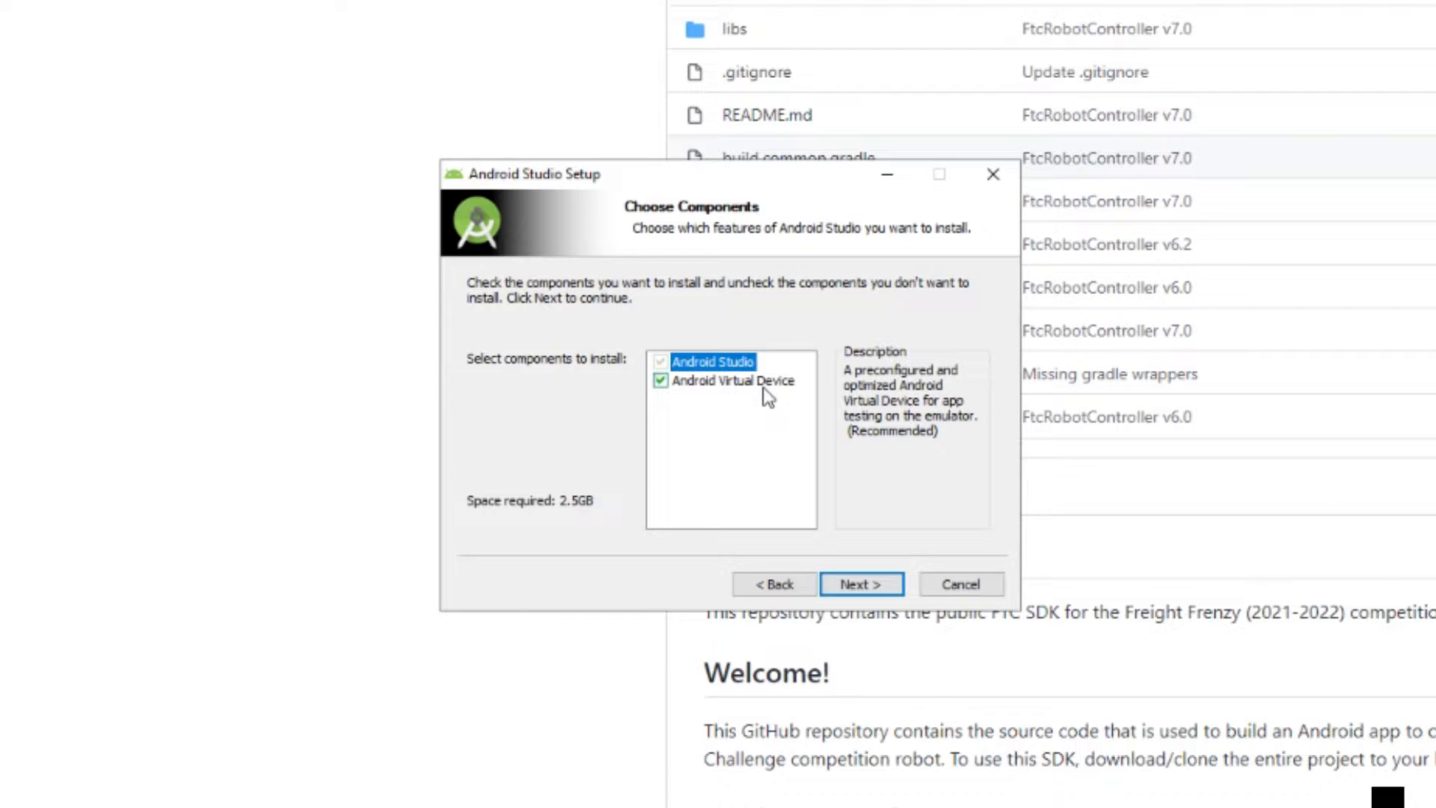
click(660, 381)
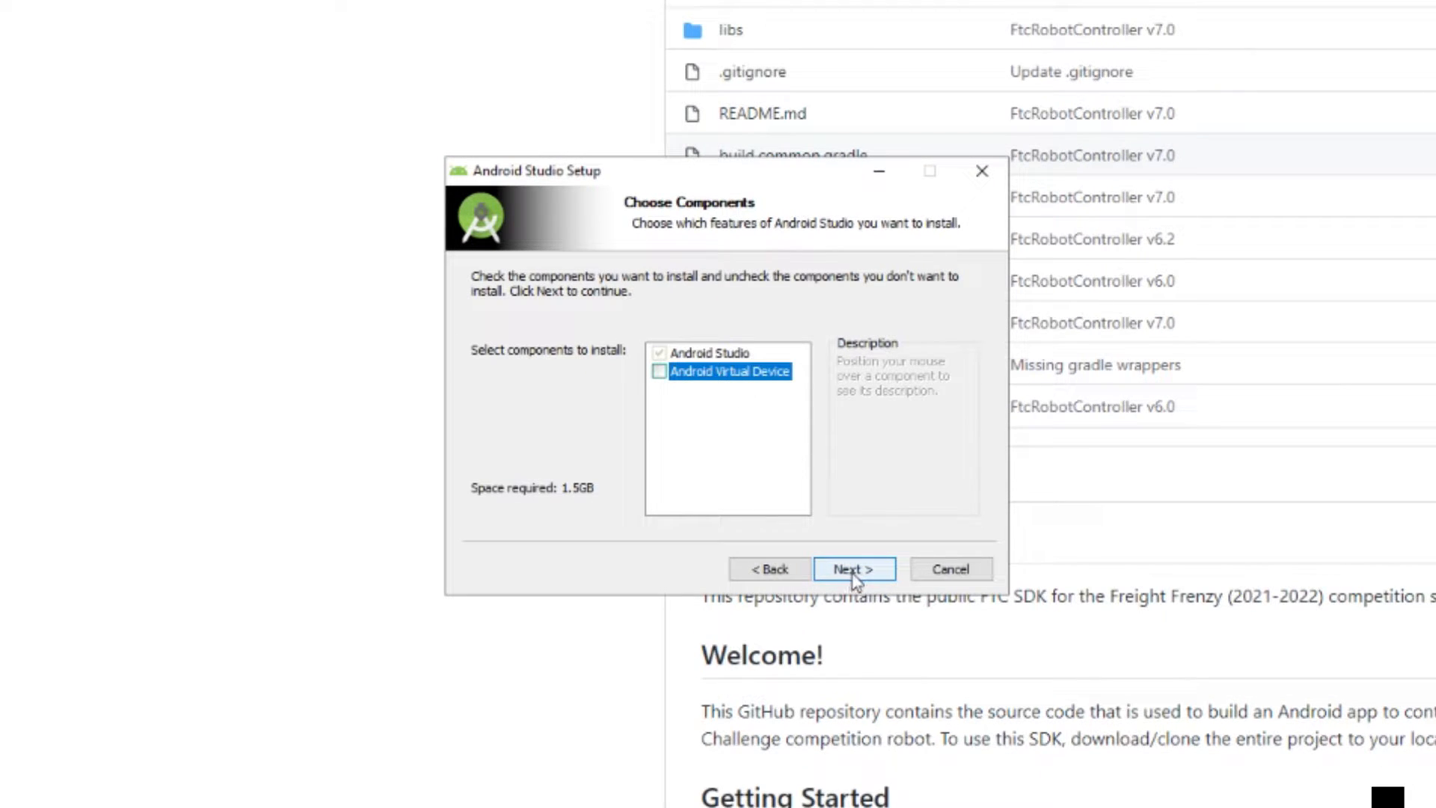
click(854, 573)
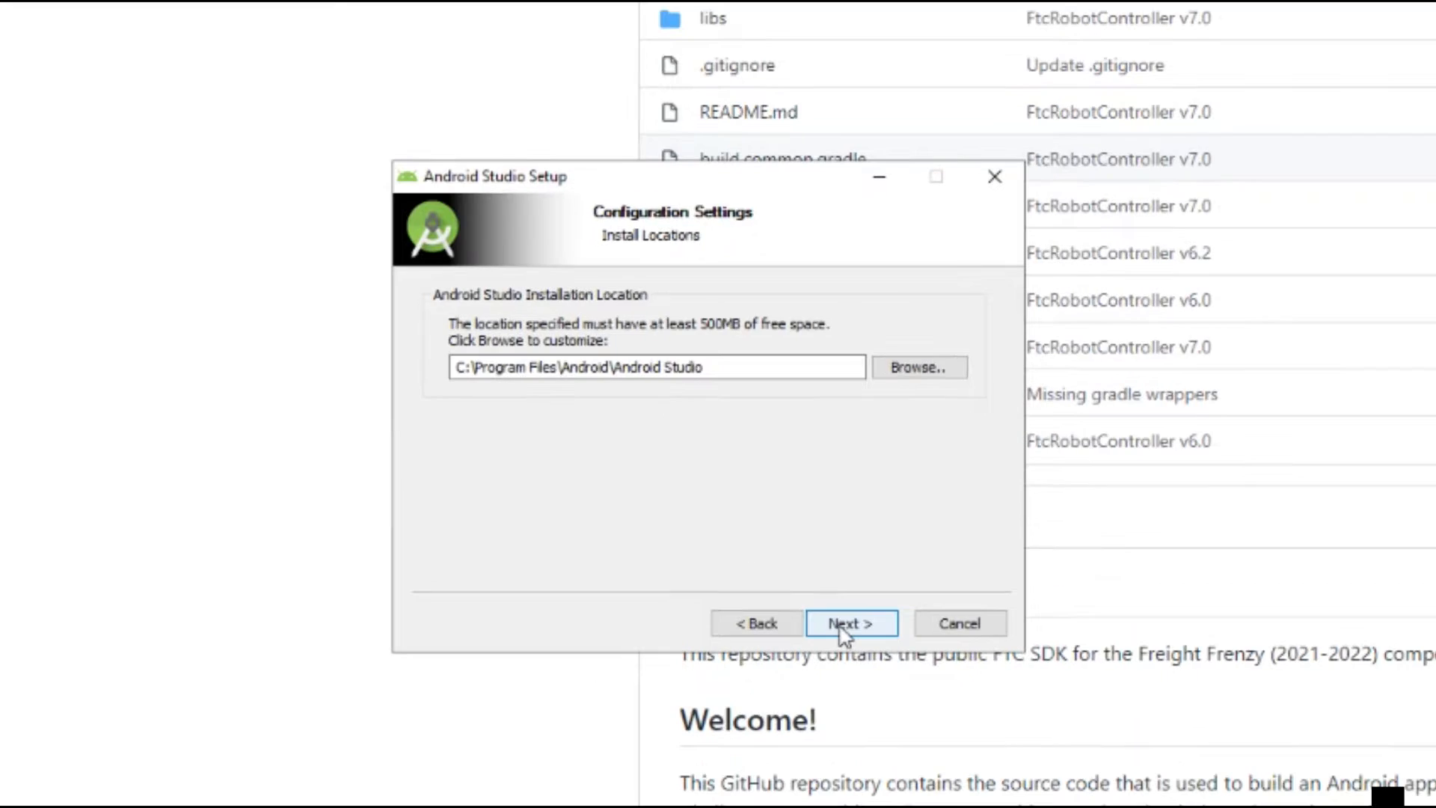
Accept C:\Program Files\Android\Android Studio as the install location and start the installation with the "Do not create shortcuts" option enabled.
click(843, 624)
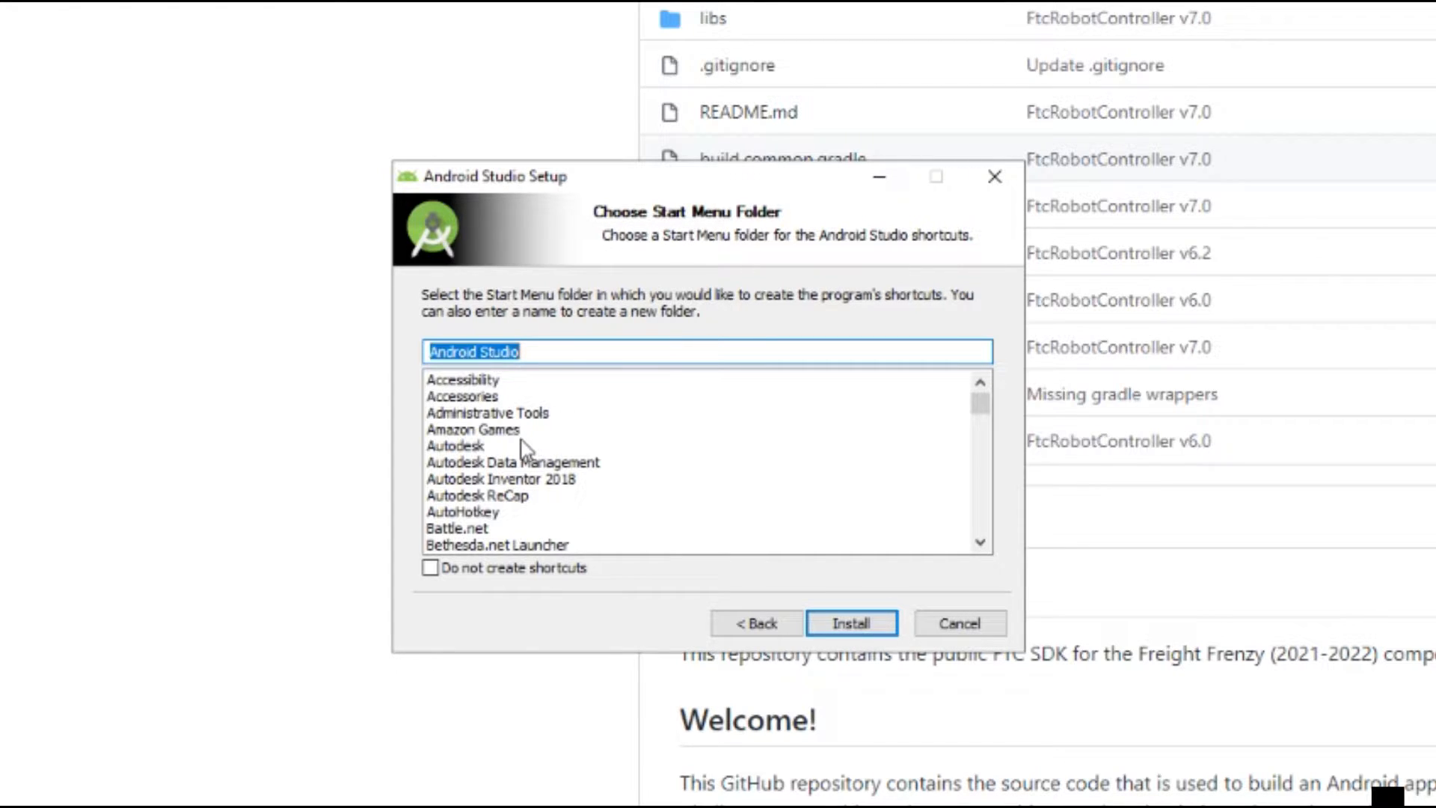
click(430, 567)
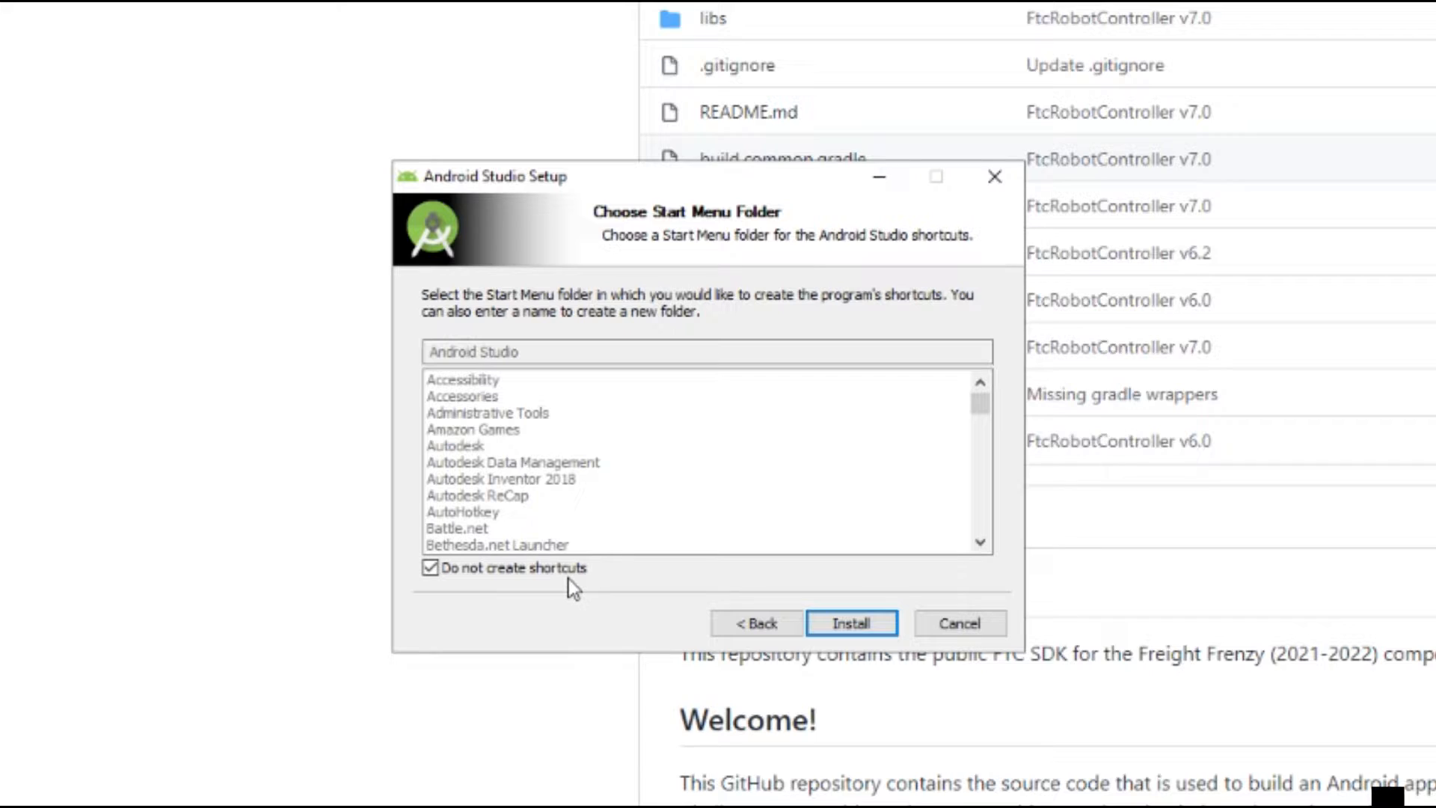
click(879, 624)
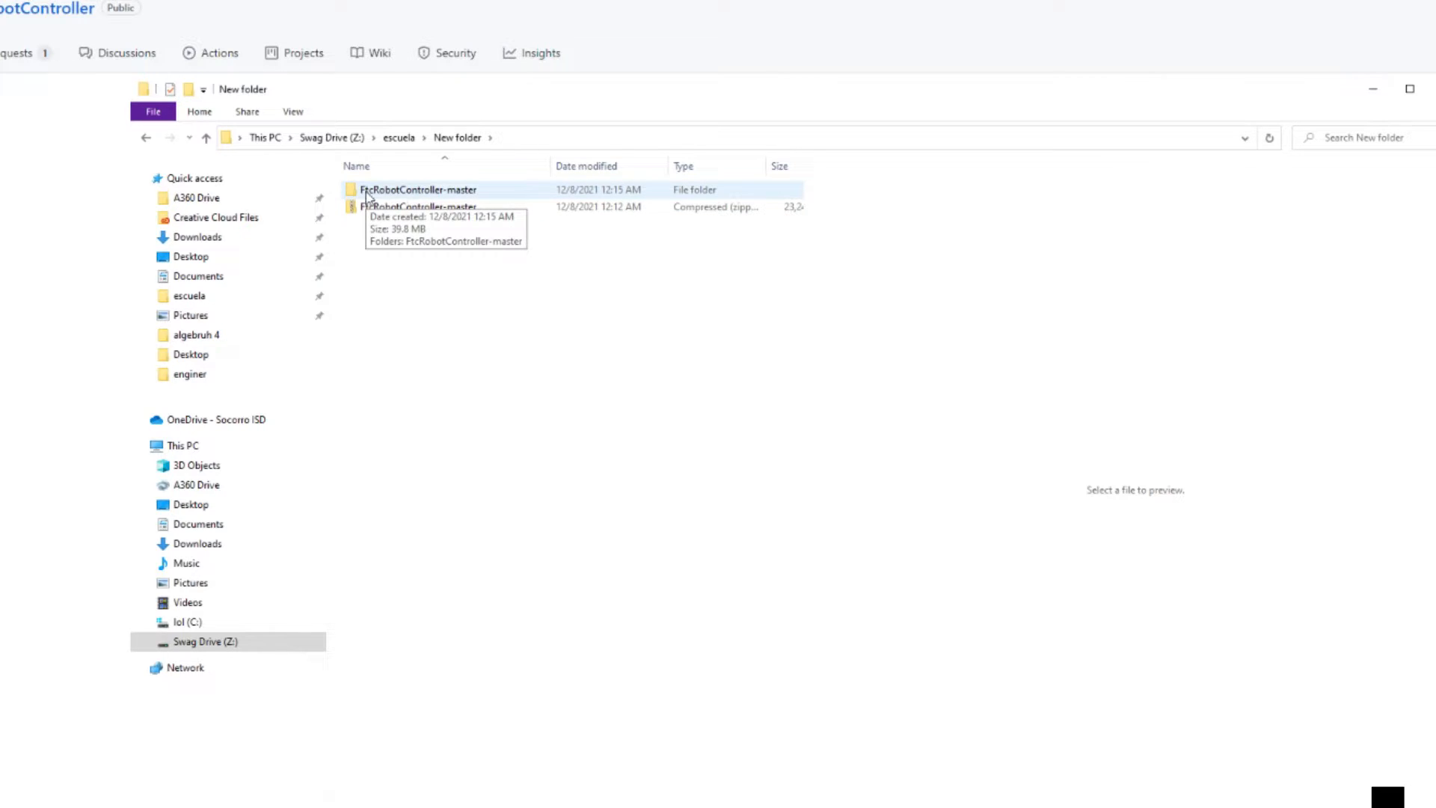
Look inside the extracted FtcRobotController-master folder, return to New folder and select the FtcRobotController-master ZIP archive.
double_click(440, 194)
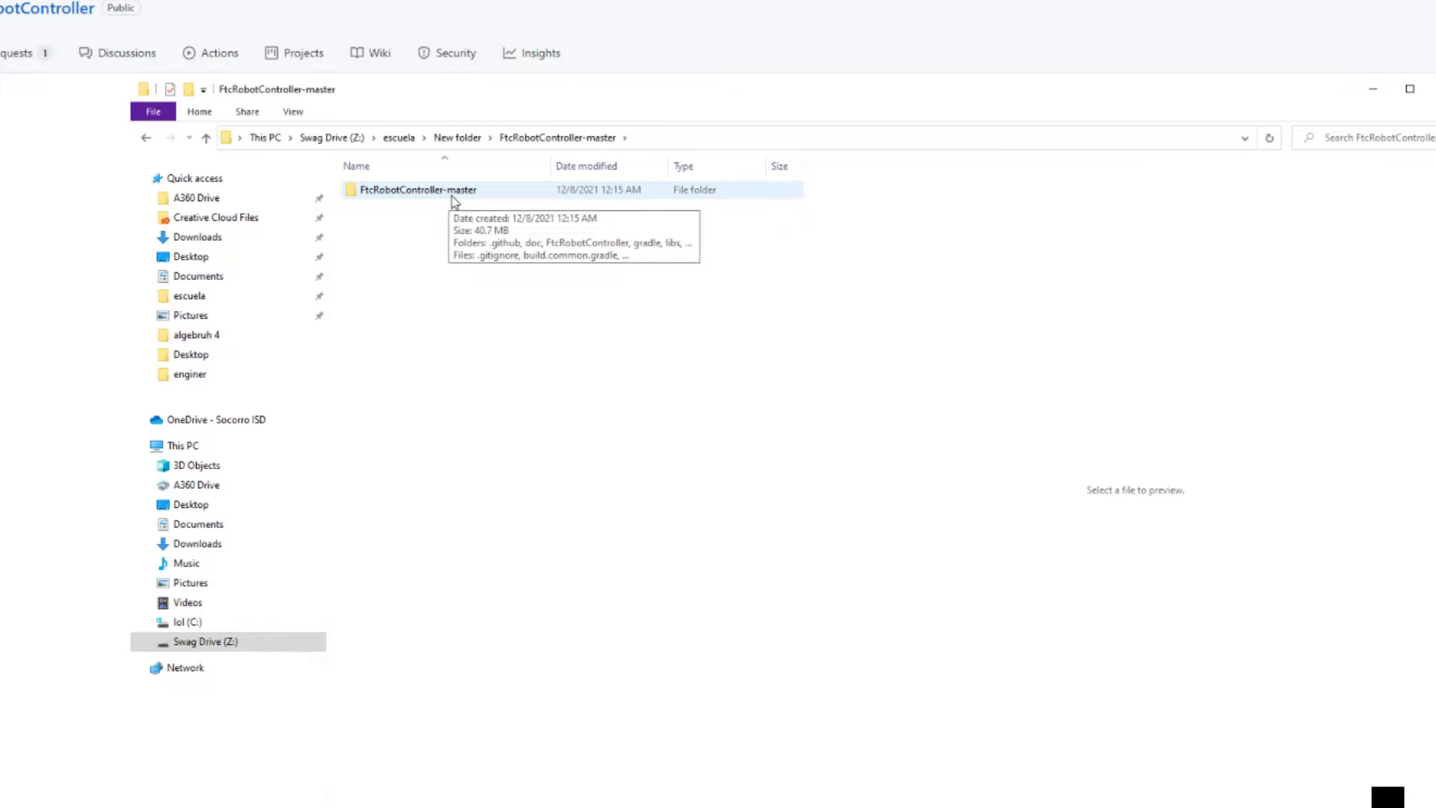
key(alt+Left)
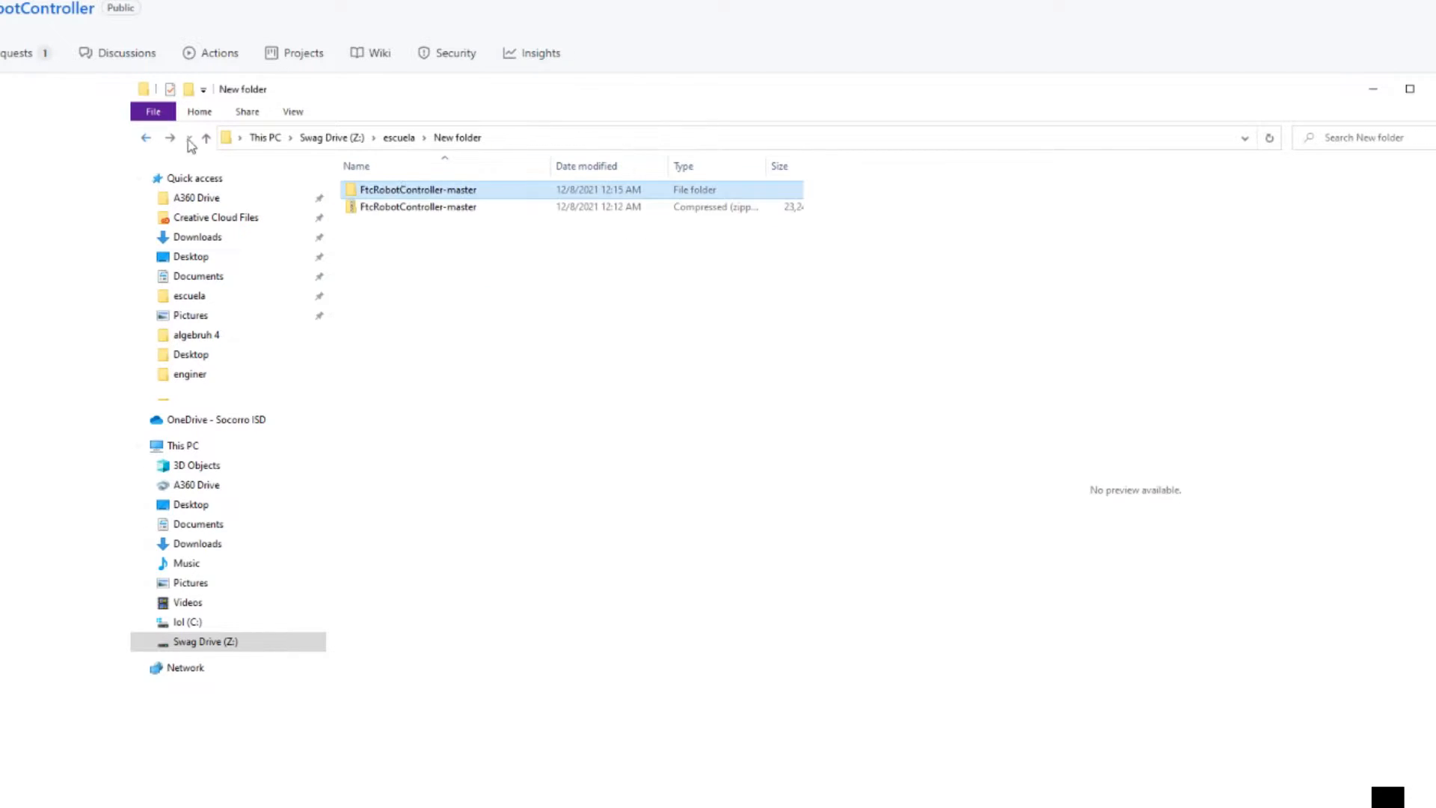
click(433, 212)
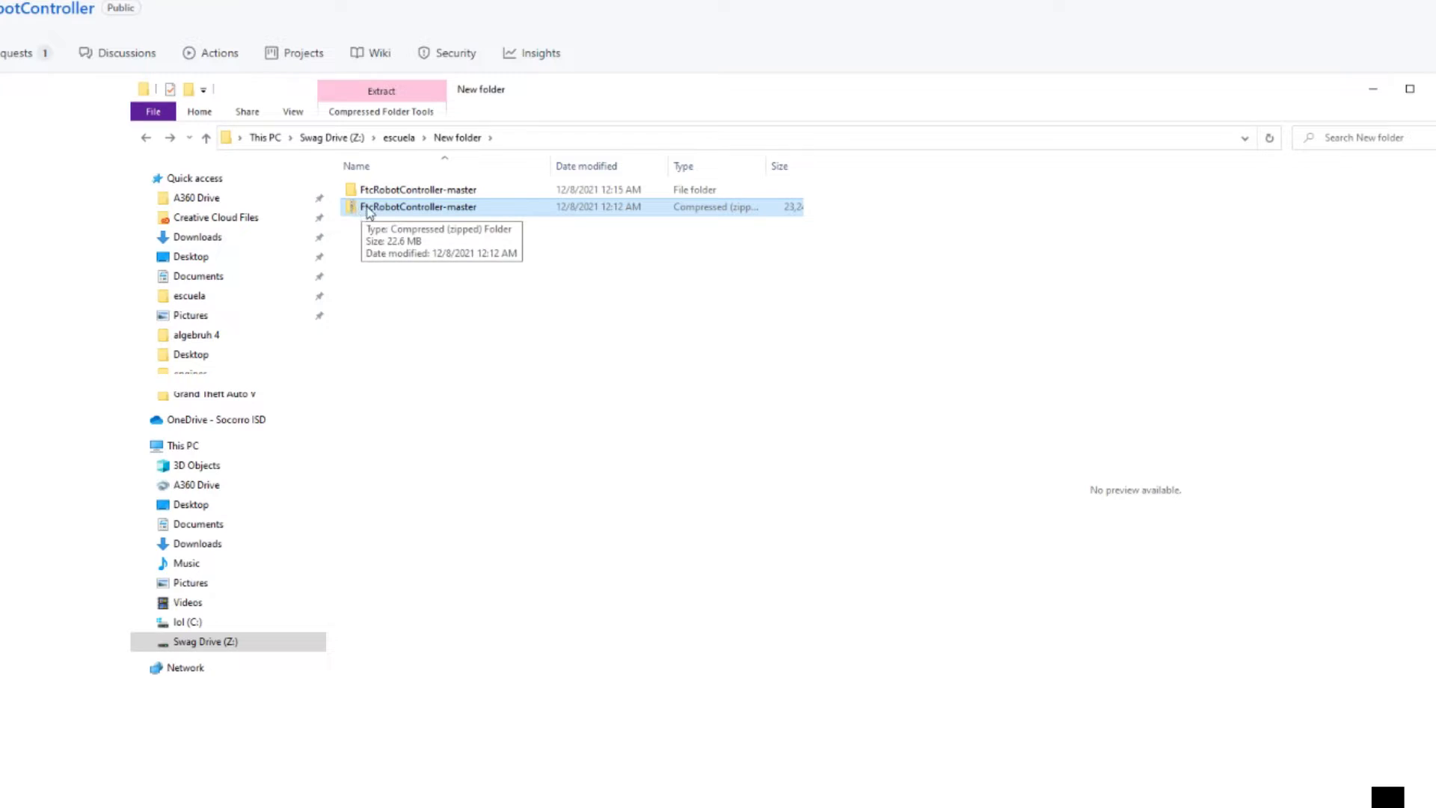
Go into the extracted FtcRobotController-master folder and open the nested FtcRobotController-master folder inside it.
mouse_move(591, 90)
mouse_down()
mouse_move(608, 320)
mouse_move(603, 68)
mouse_up()
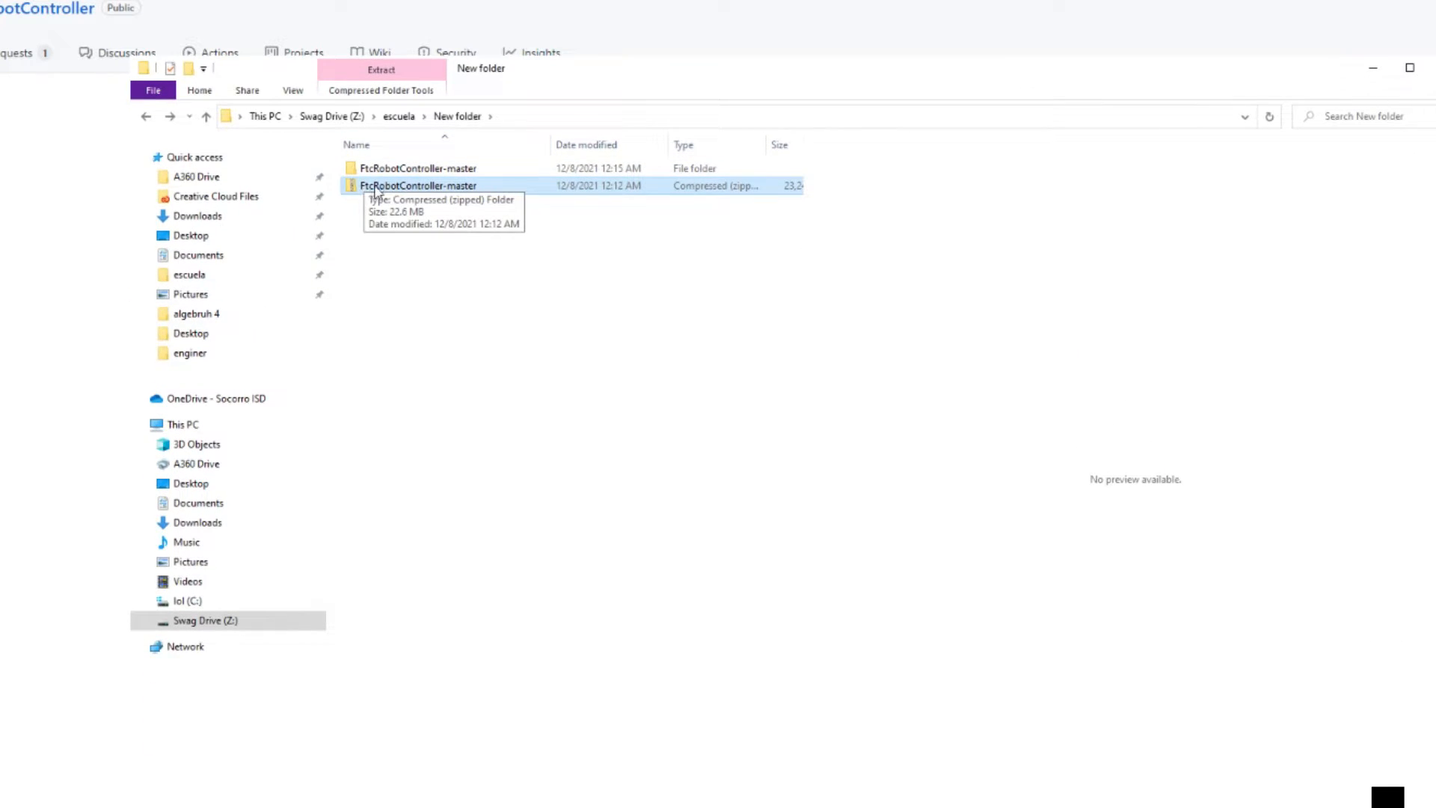
click(376, 171)
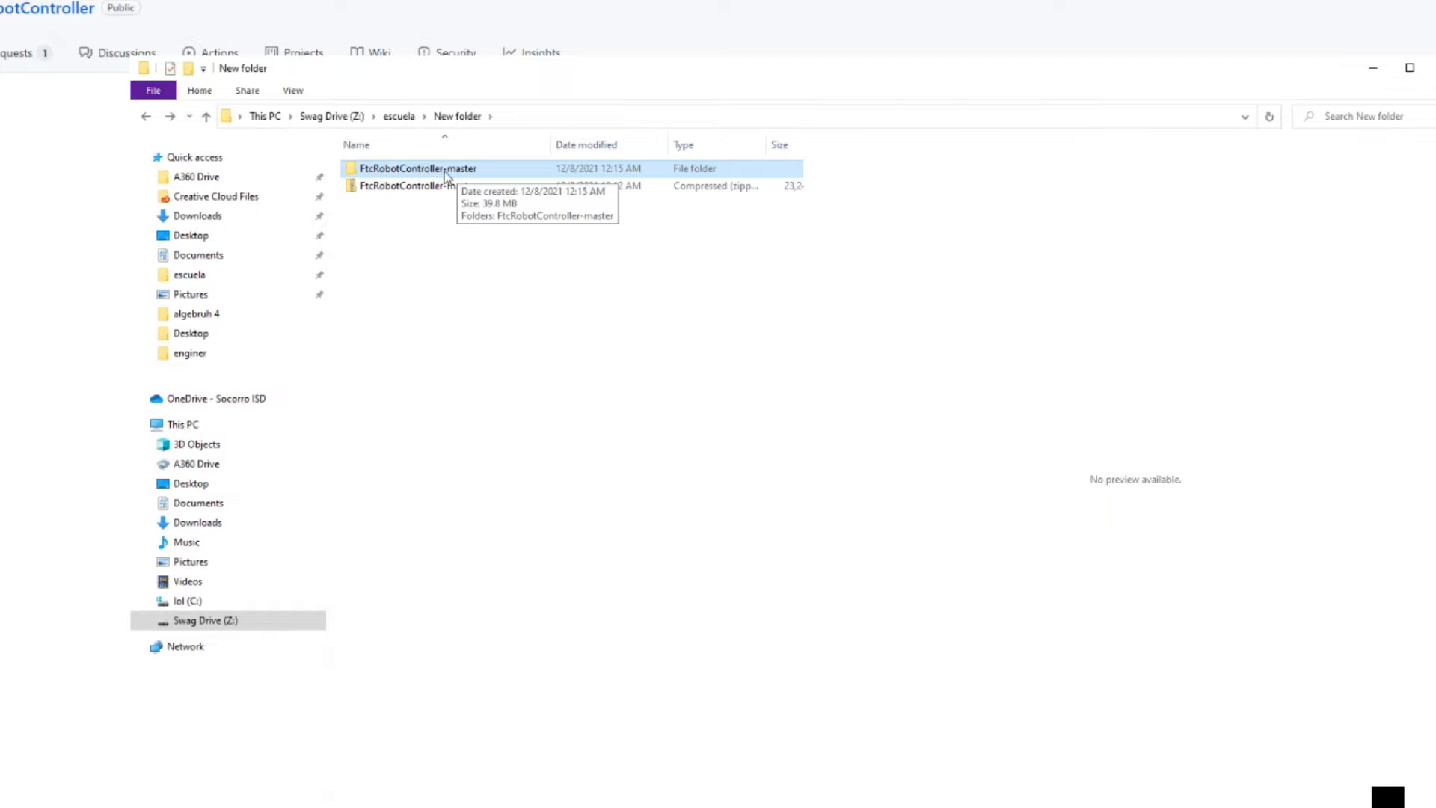
double_click(446, 172)
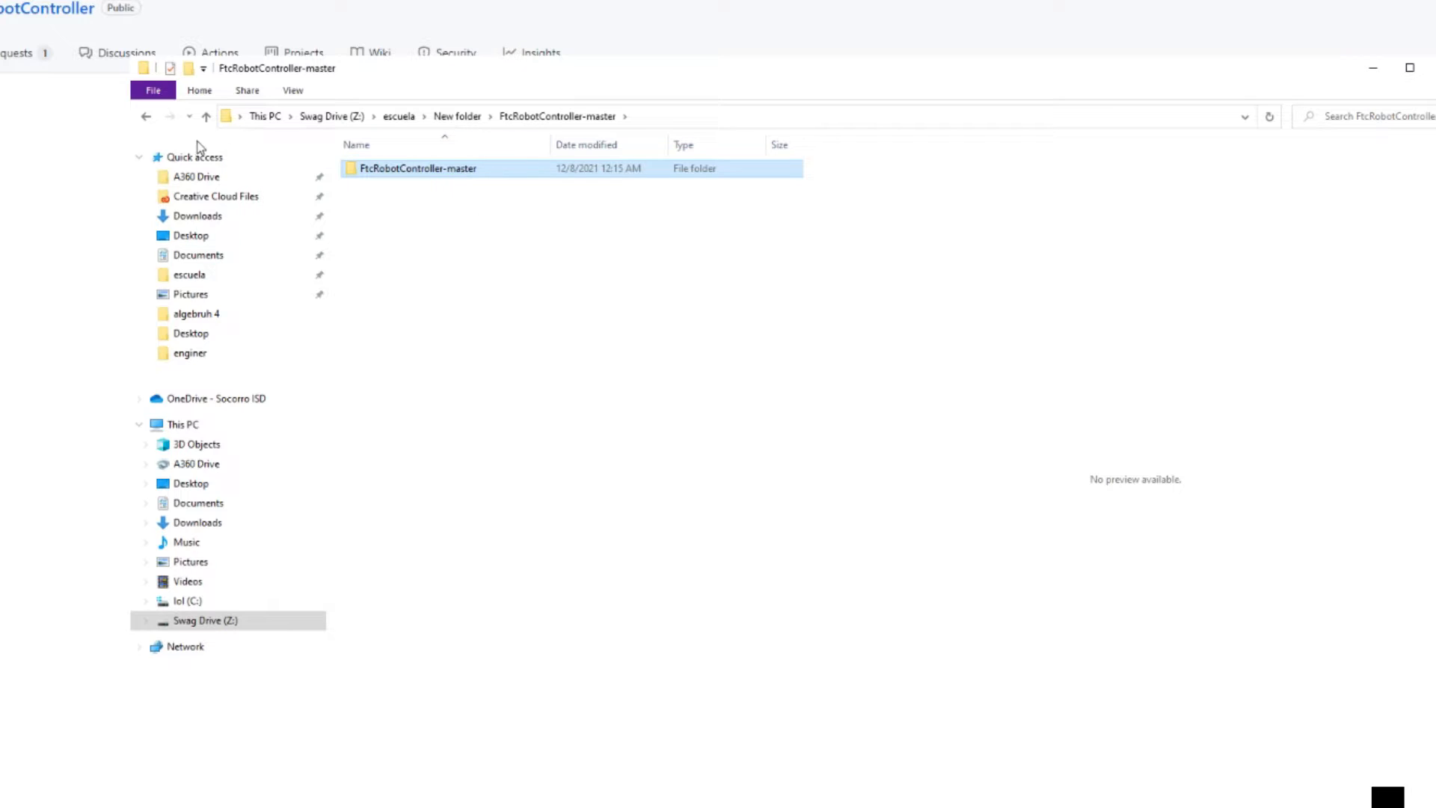
click(146, 119)
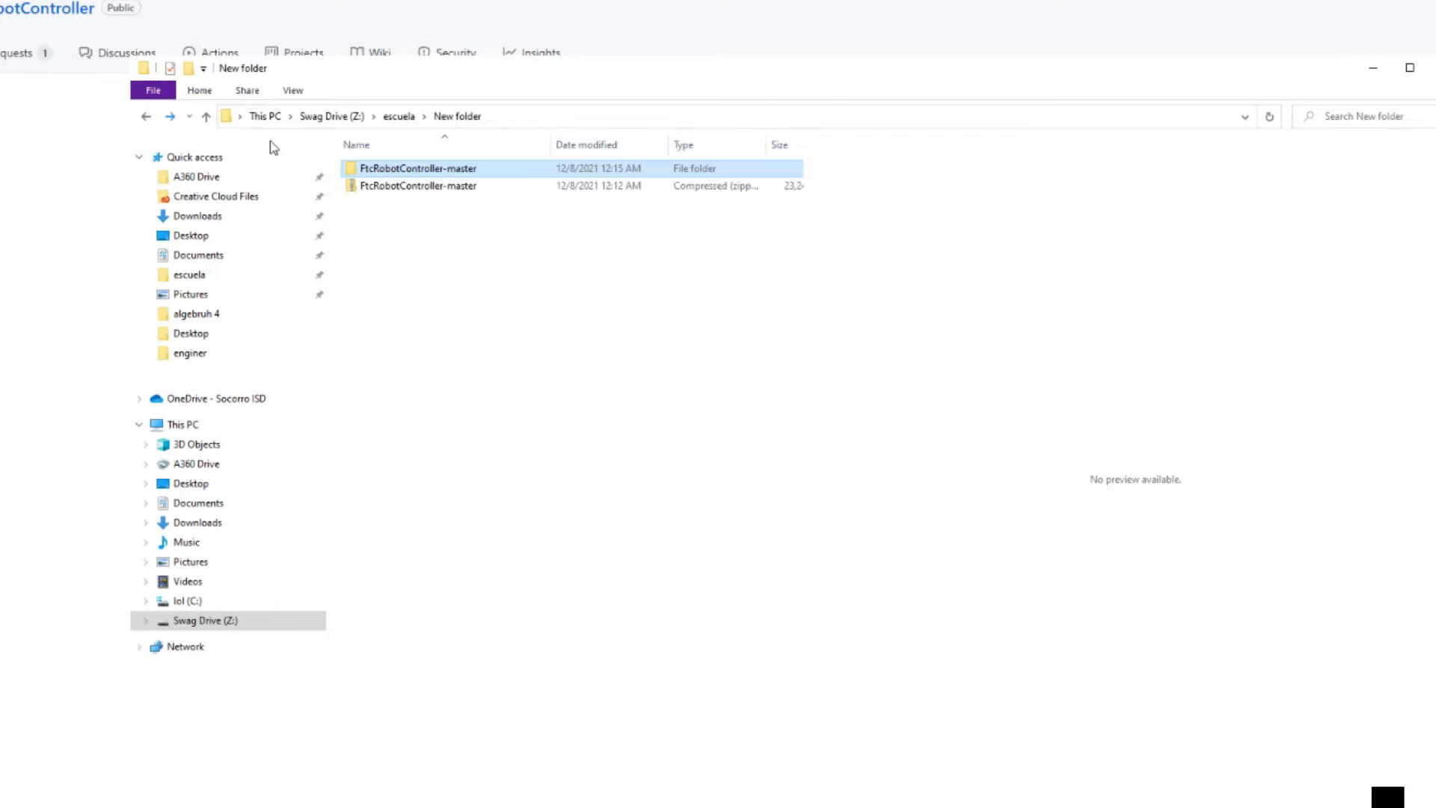
double_click(438, 176)
click(154, 118)
double_click(442, 176)
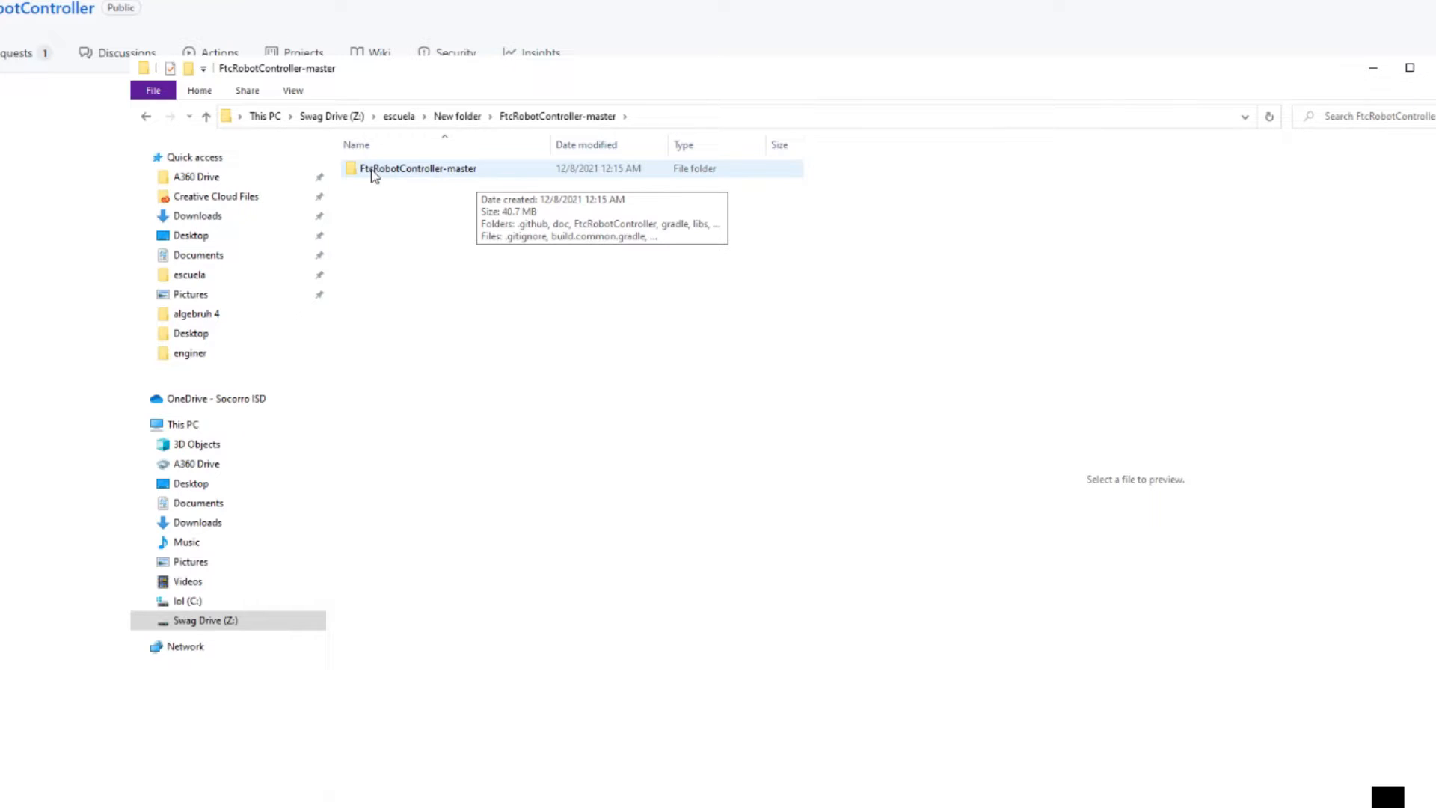
double_click(415, 177)
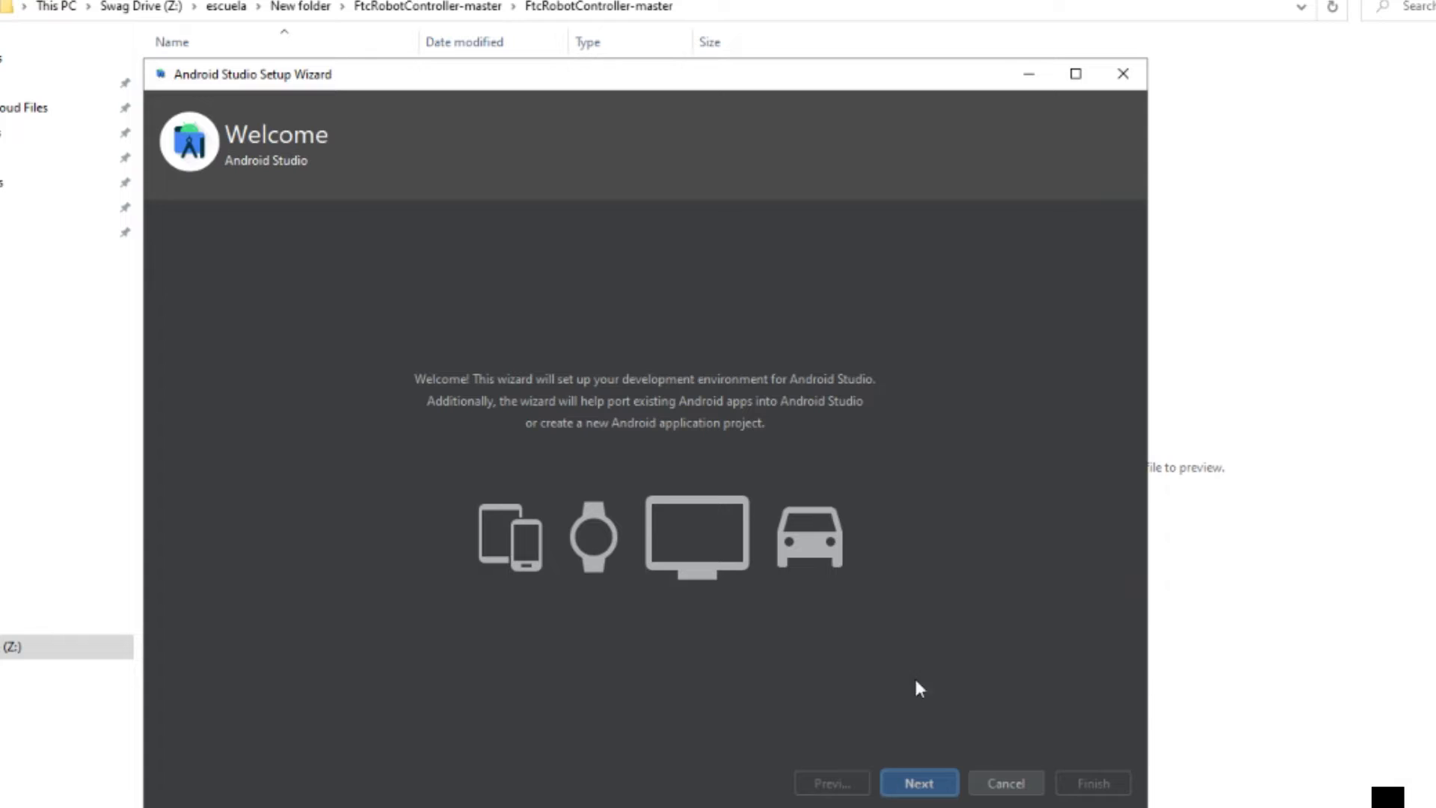
Advance through the Android Studio Setup Wizard, choosing the Darcula UI theme, up to the settings verification page.
click(920, 783)
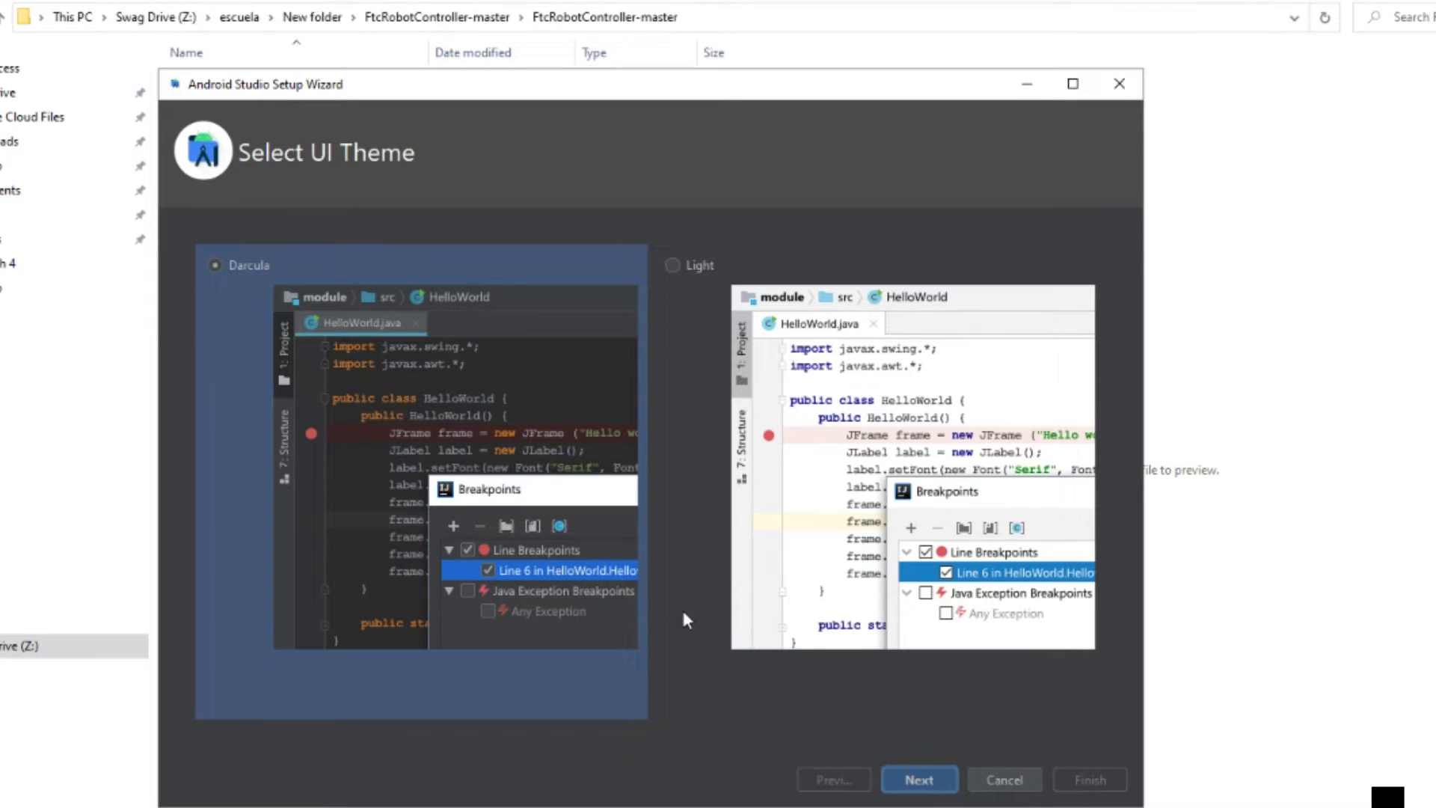
click(920, 487)
click(482, 475)
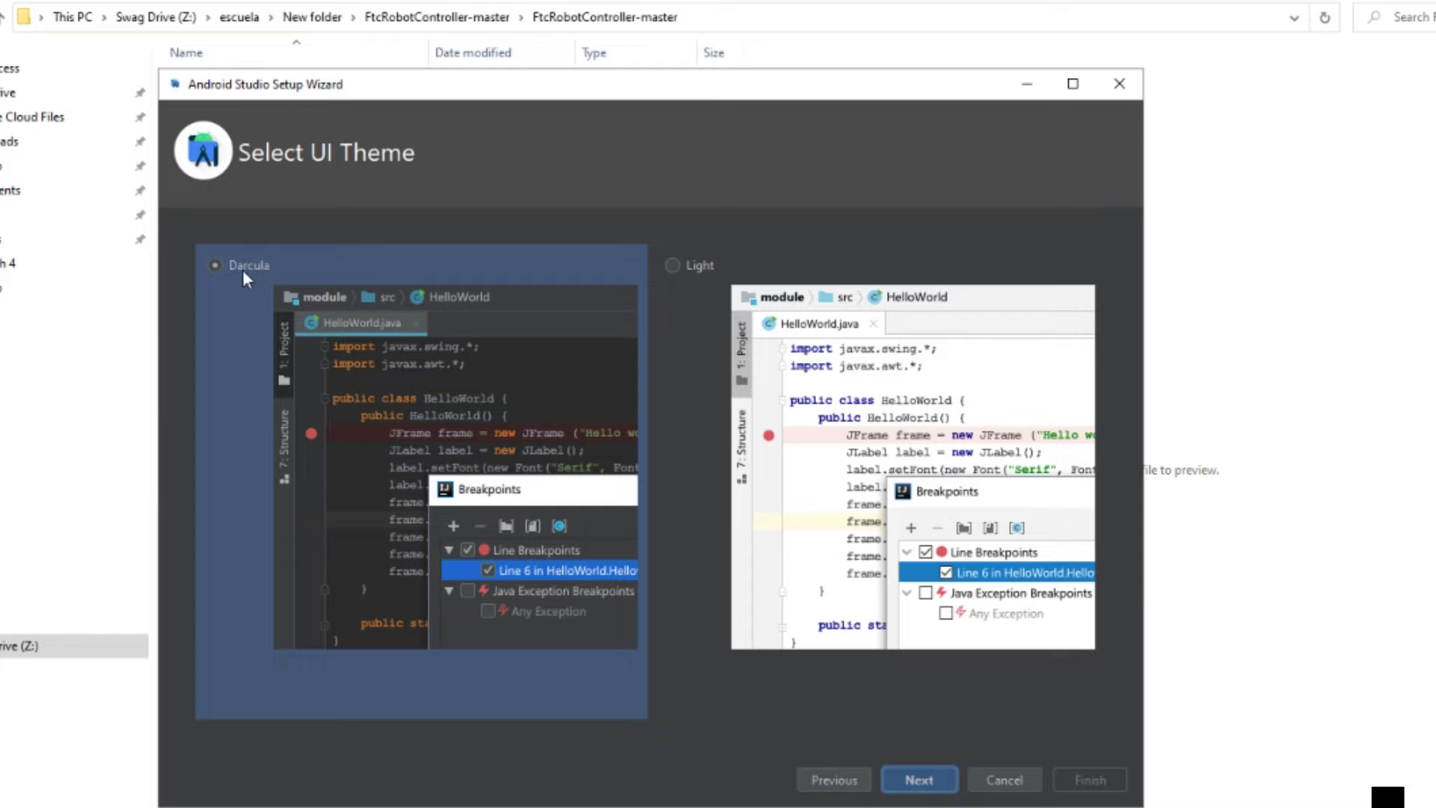
click(944, 781)
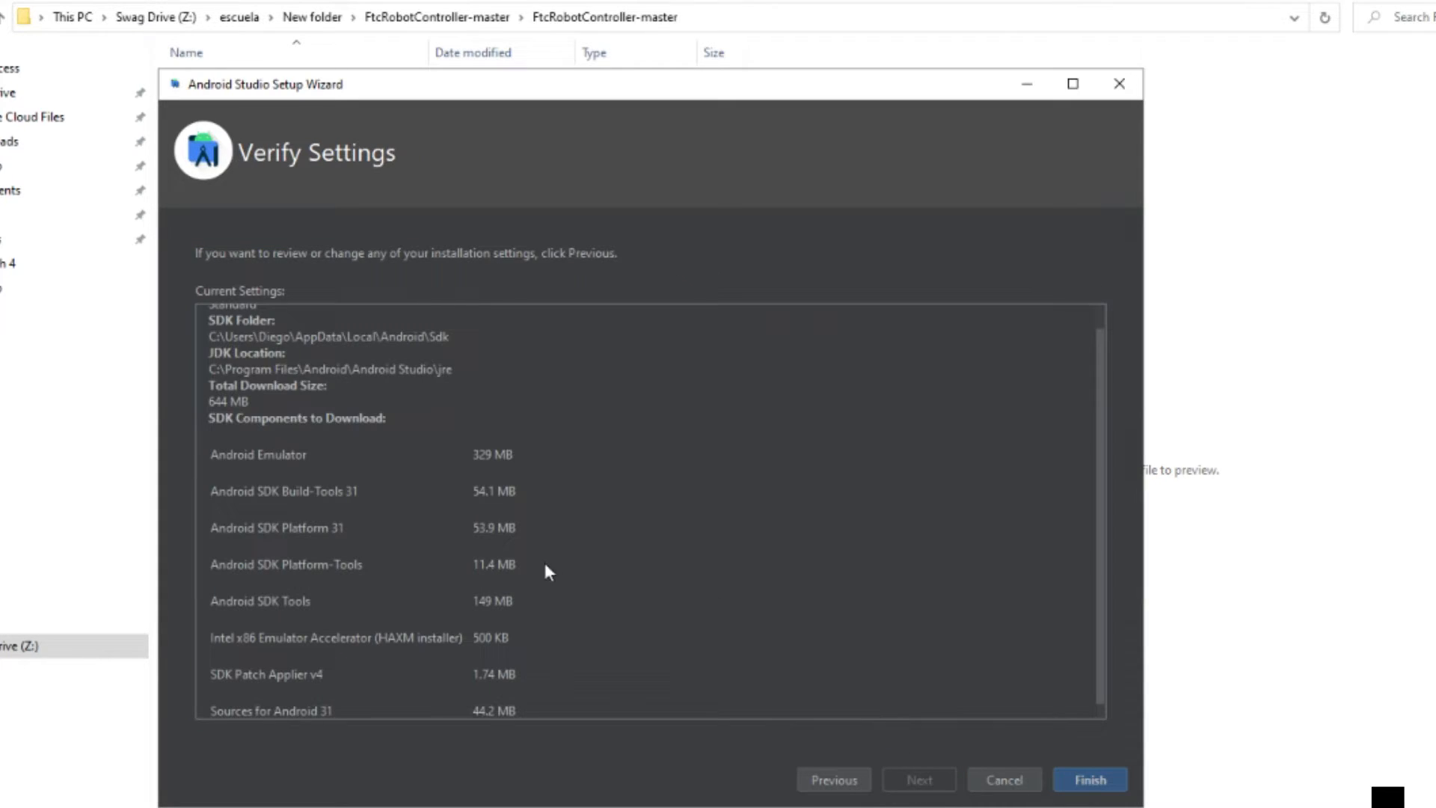
Review the listed SDK components and folder settings, and finish the setup wizard to download them.
scroll(500, 450, up, 2)
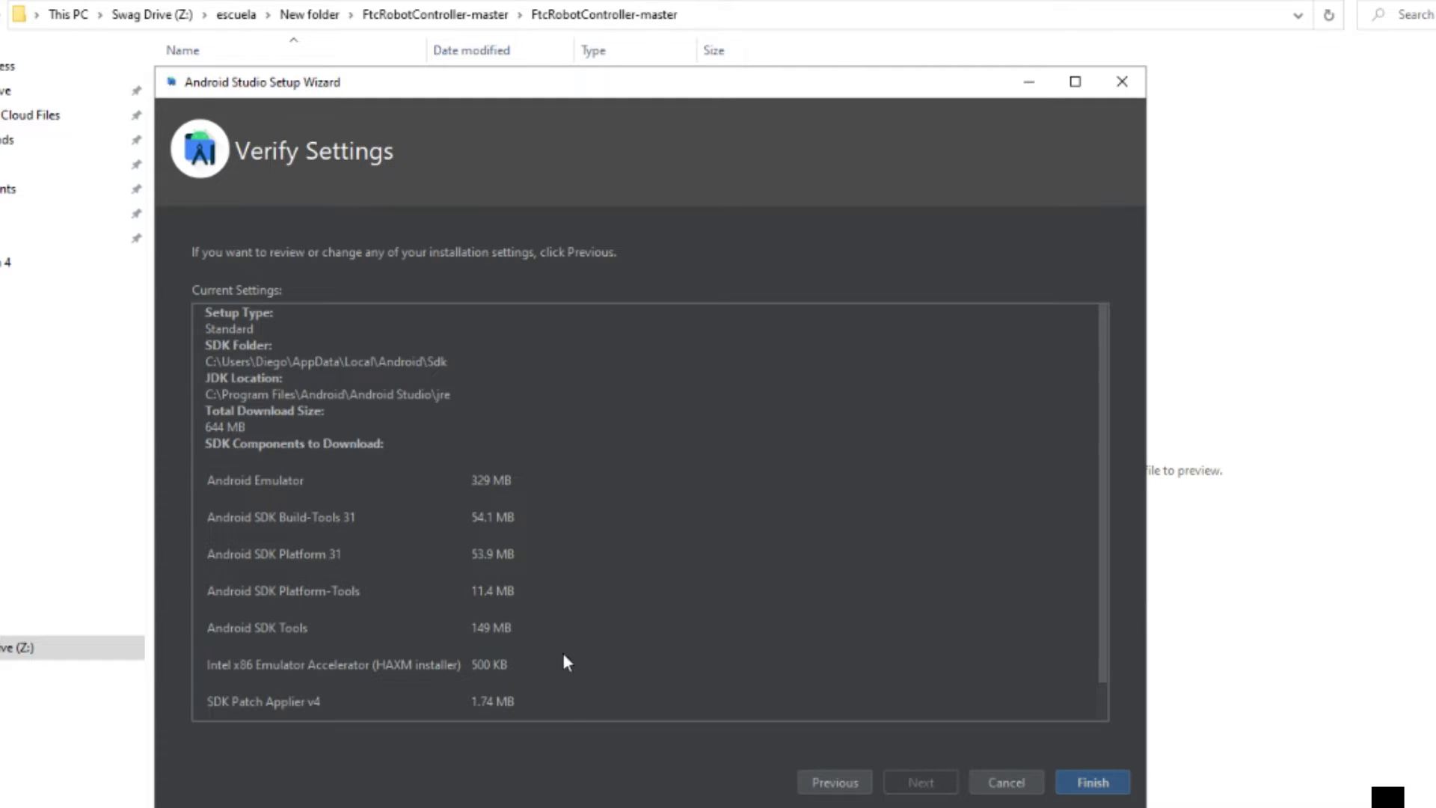
scroll(590, 628, down, 1)
scroll(420, 333, up, 1)
scroll(605, 404, down, 1)
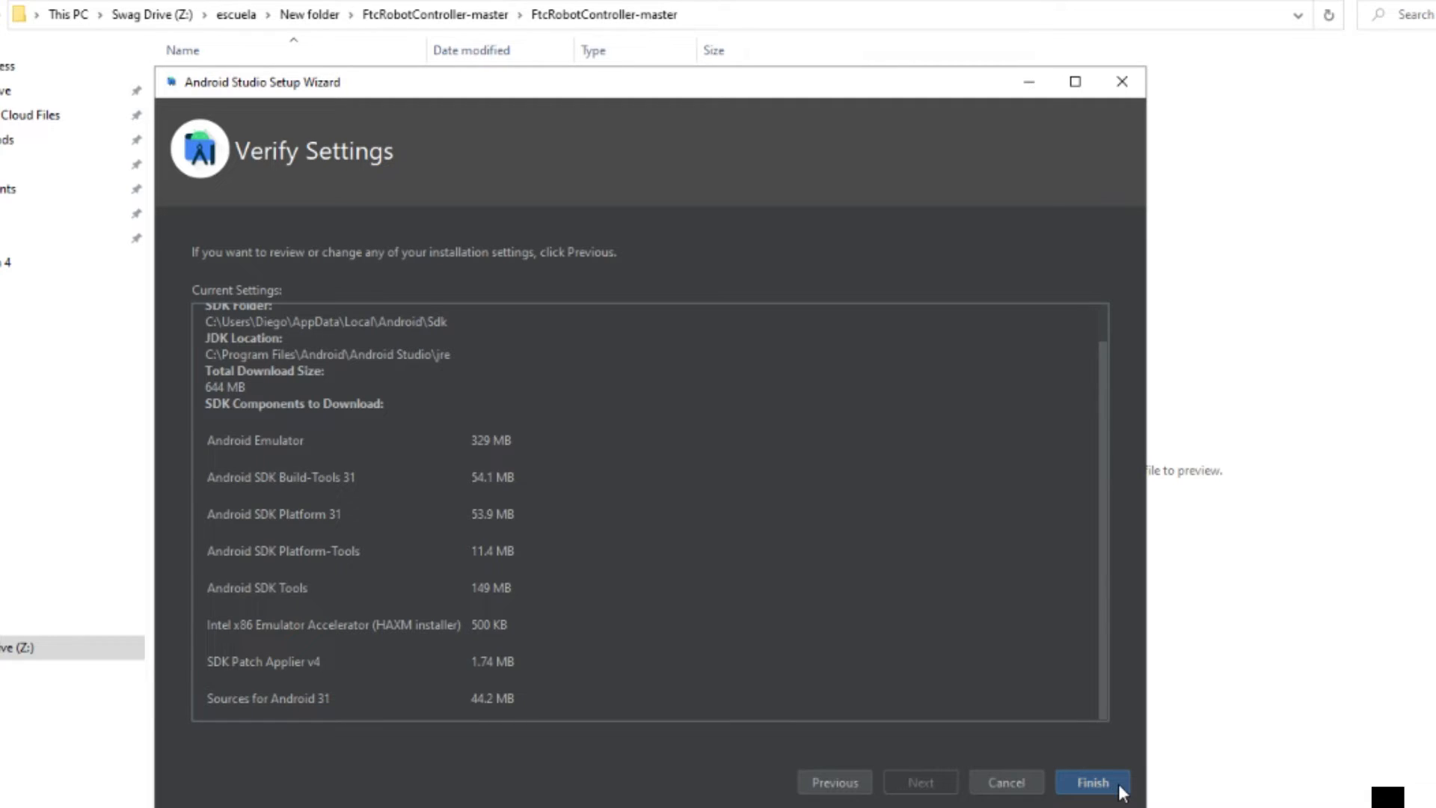
click(1093, 783)
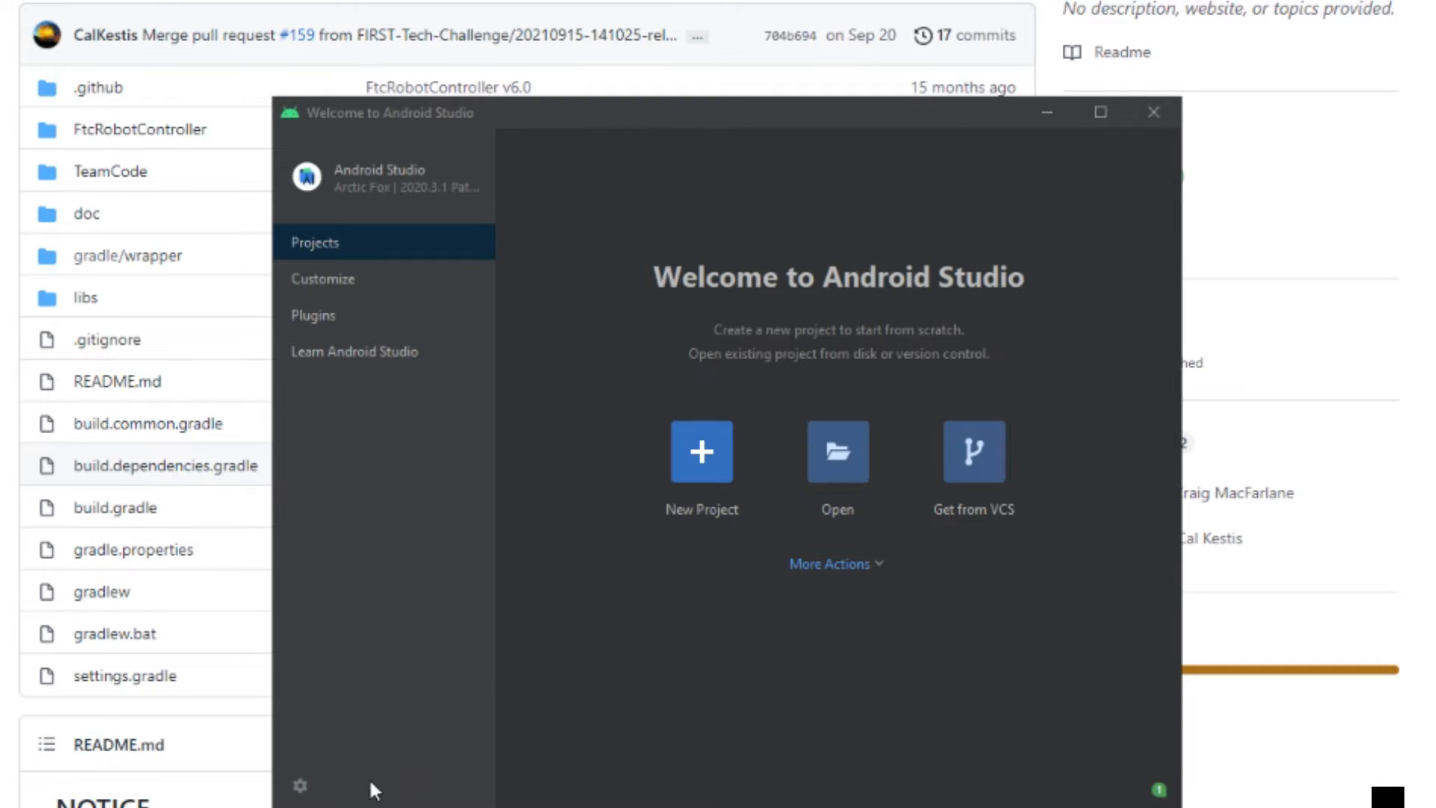
Start importing an existing project with Import Project (Gradle, Eclipse ADT, etc.) from the Android Studio welcome window.
click(301, 786)
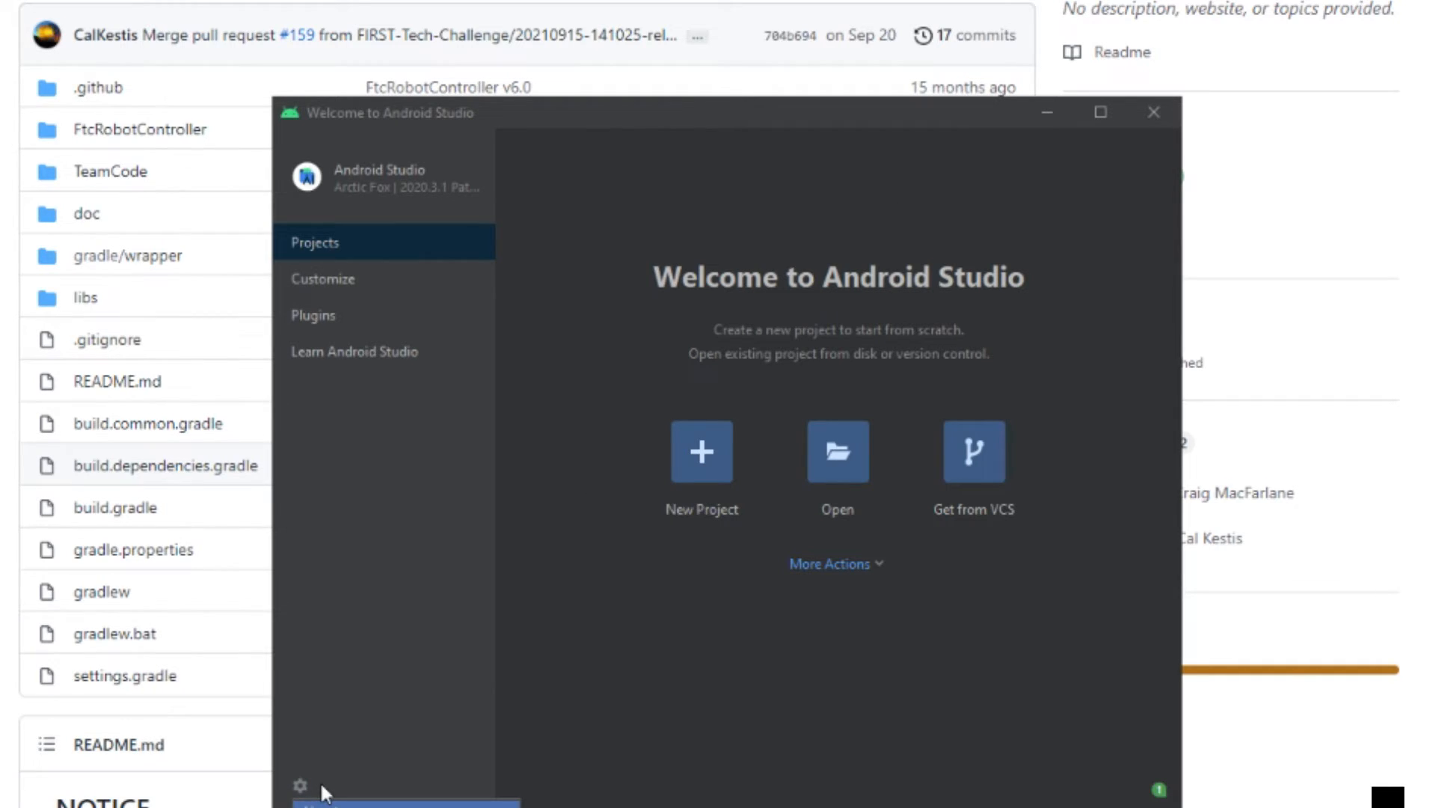
key(Escape)
click(836, 565)
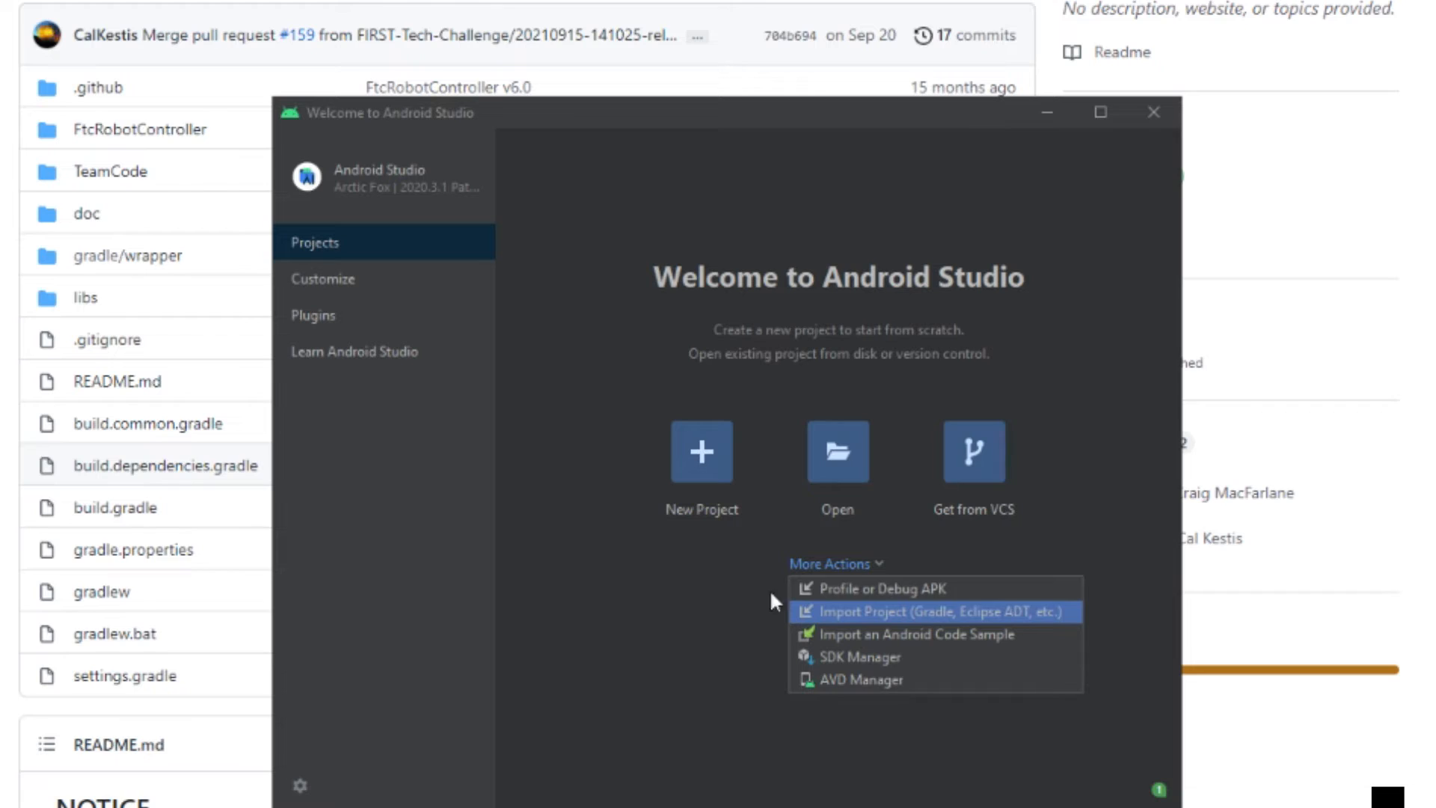
click(883, 615)
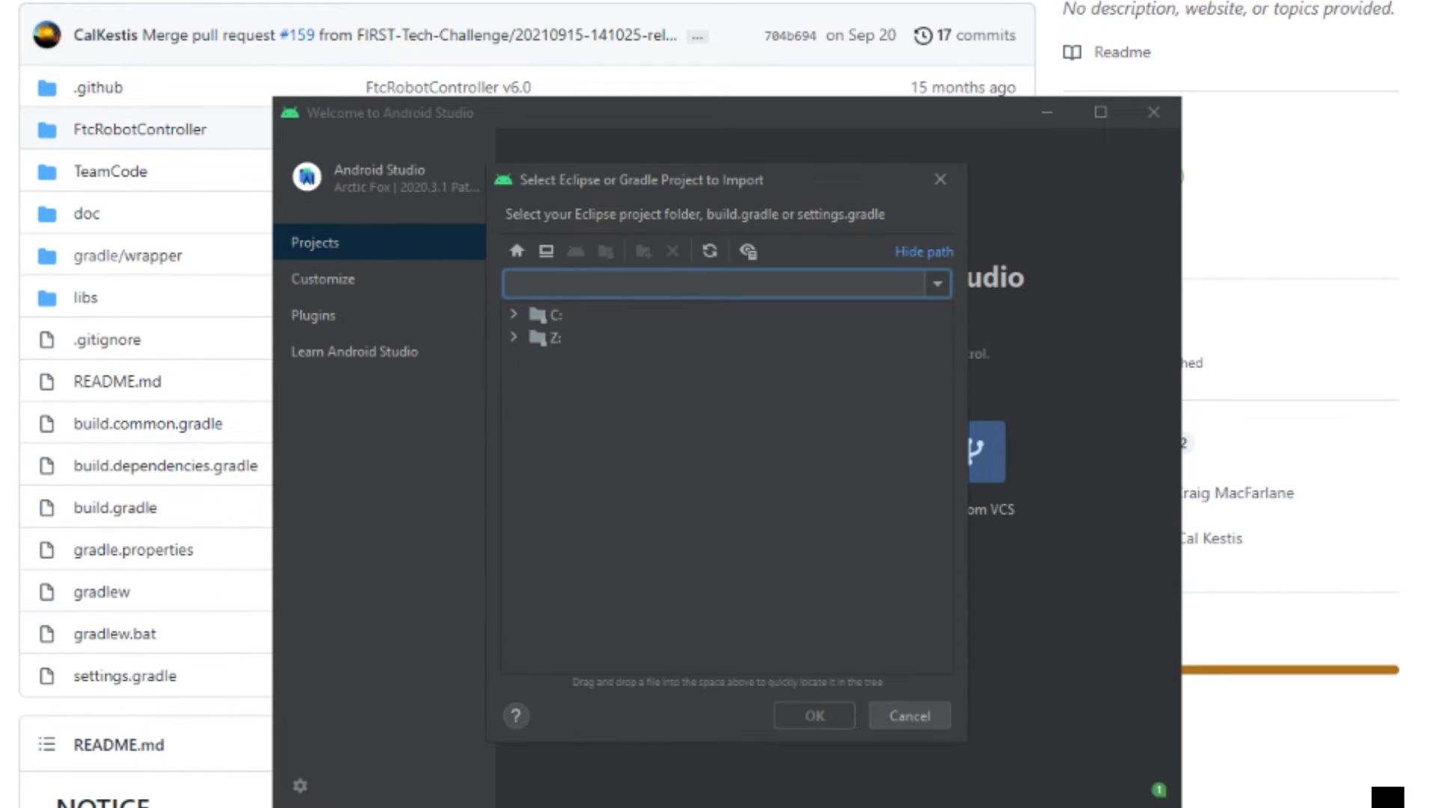
Import the inner FtcRobotController-master project from escuela\New folder on drive Z: and accept the whitespace warning.
click(513, 338)
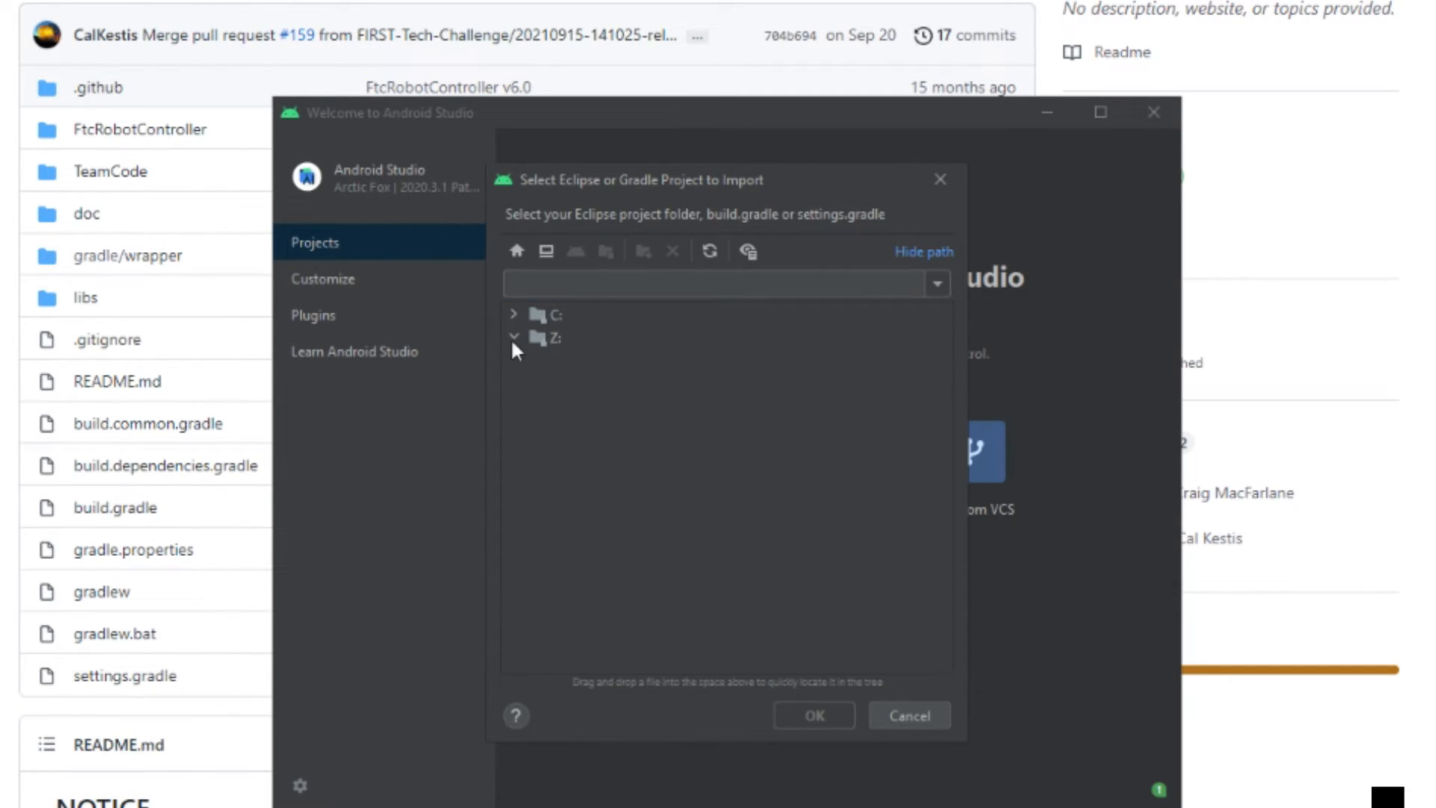
click(554, 333)
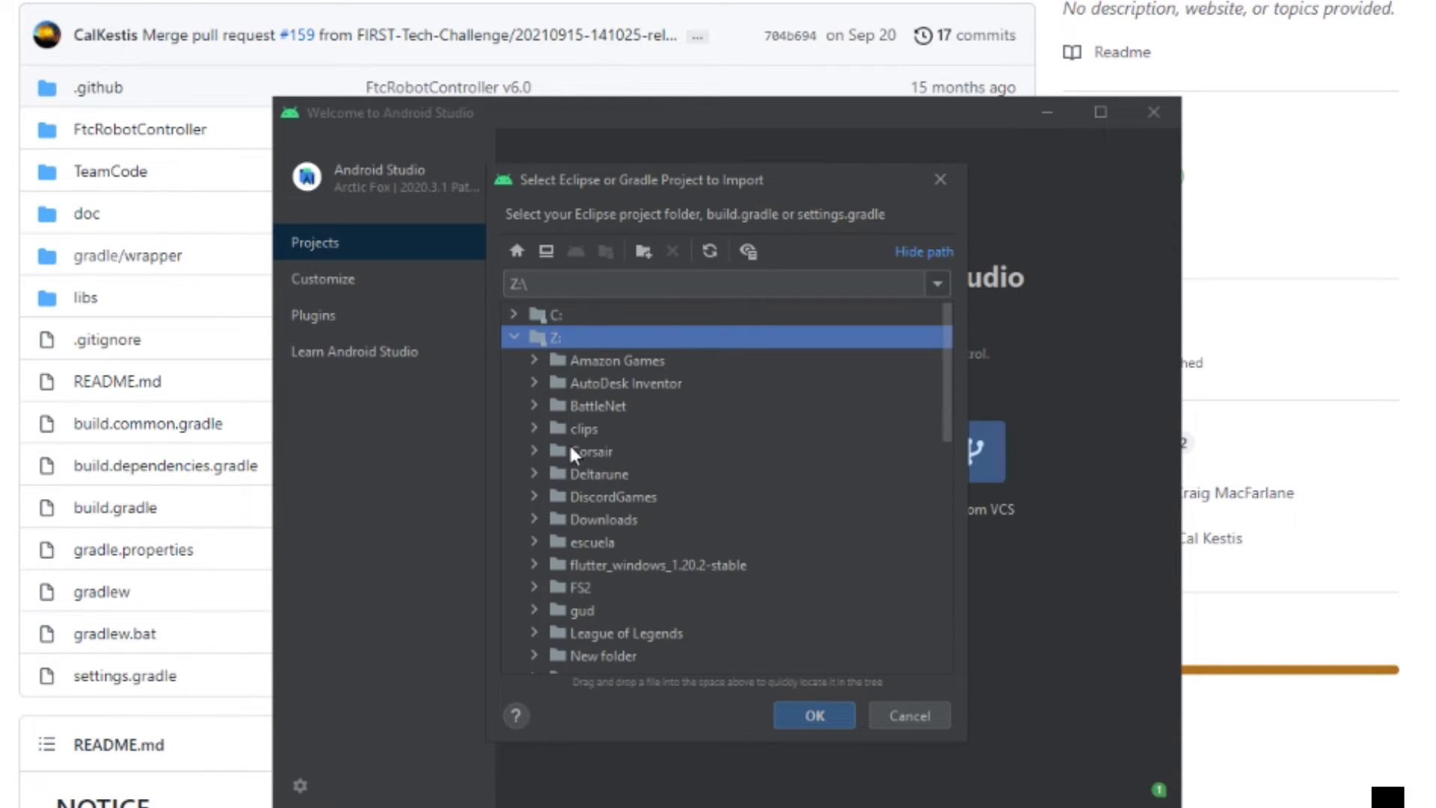
scroll(583, 449, down, 2)
click(535, 407)
scroll(644, 423, down, 2)
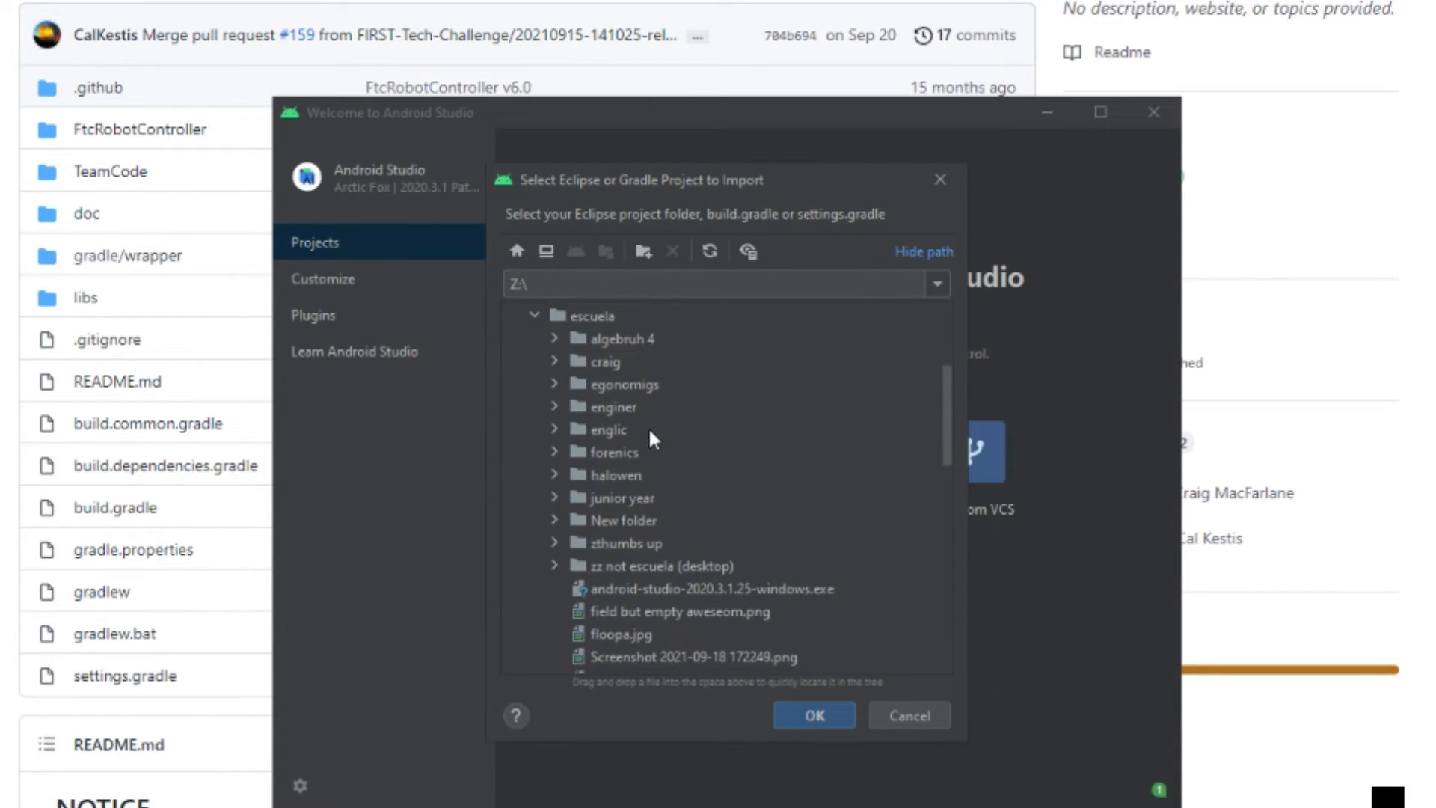
click(557, 470)
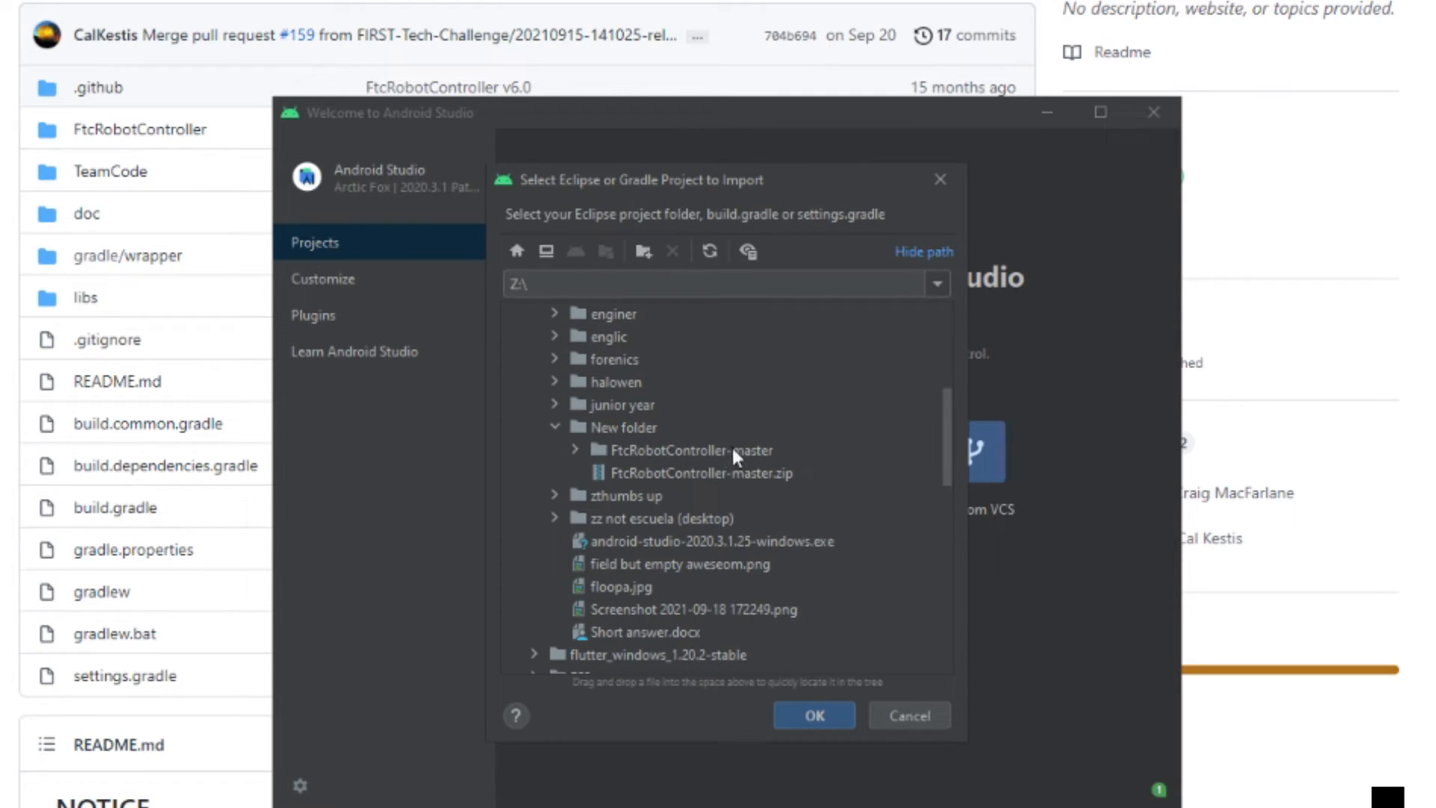
click(576, 449)
click(596, 471)
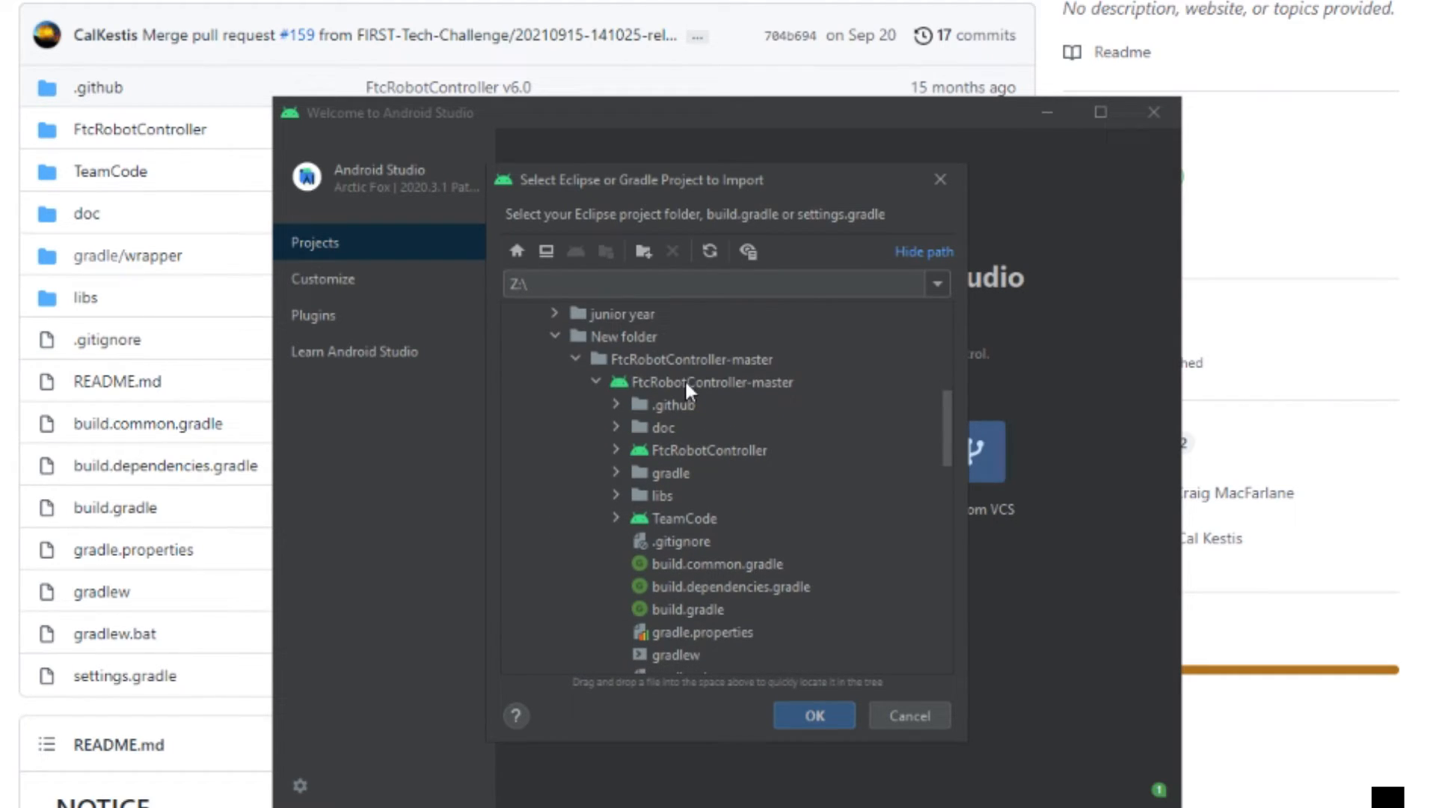
click(686, 383)
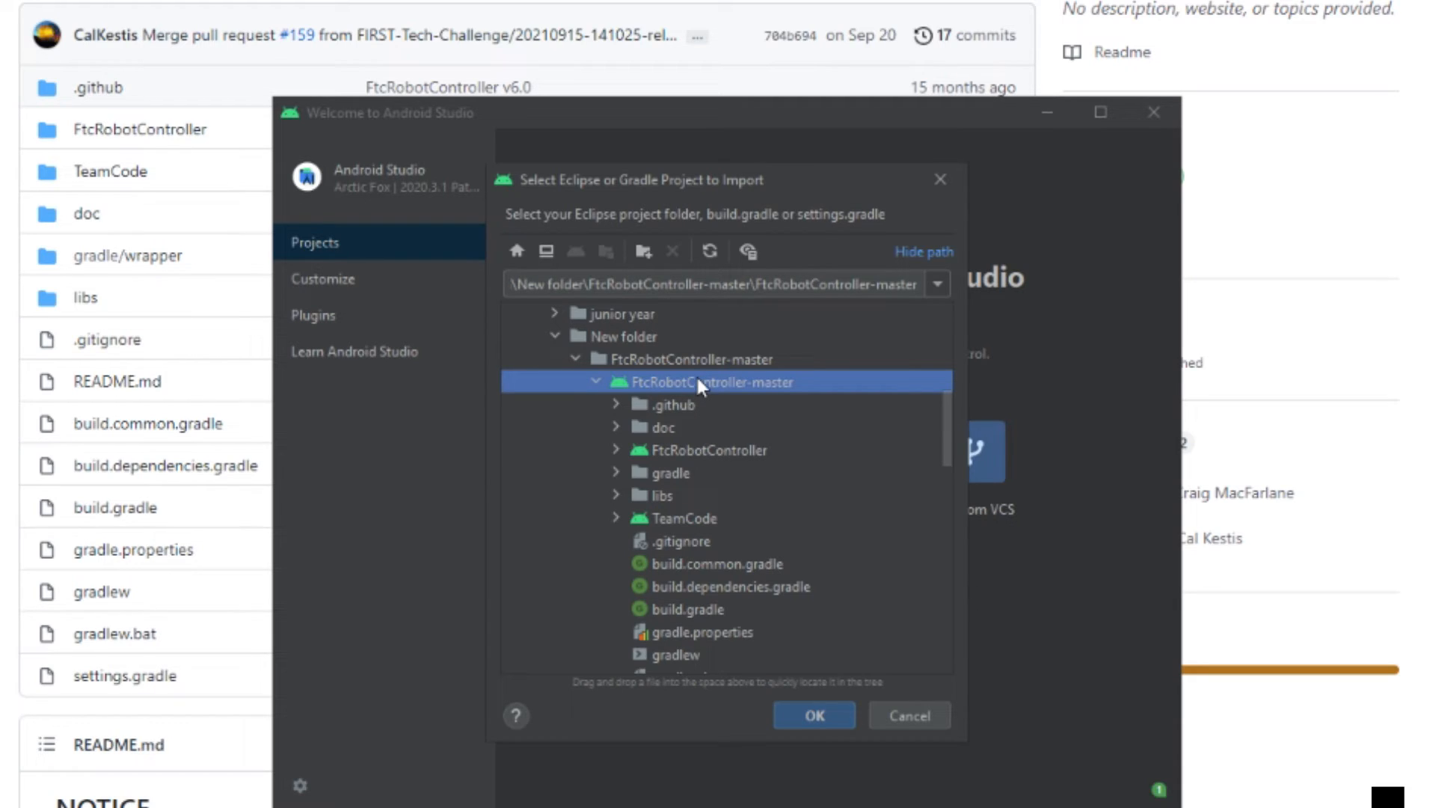
click(817, 716)
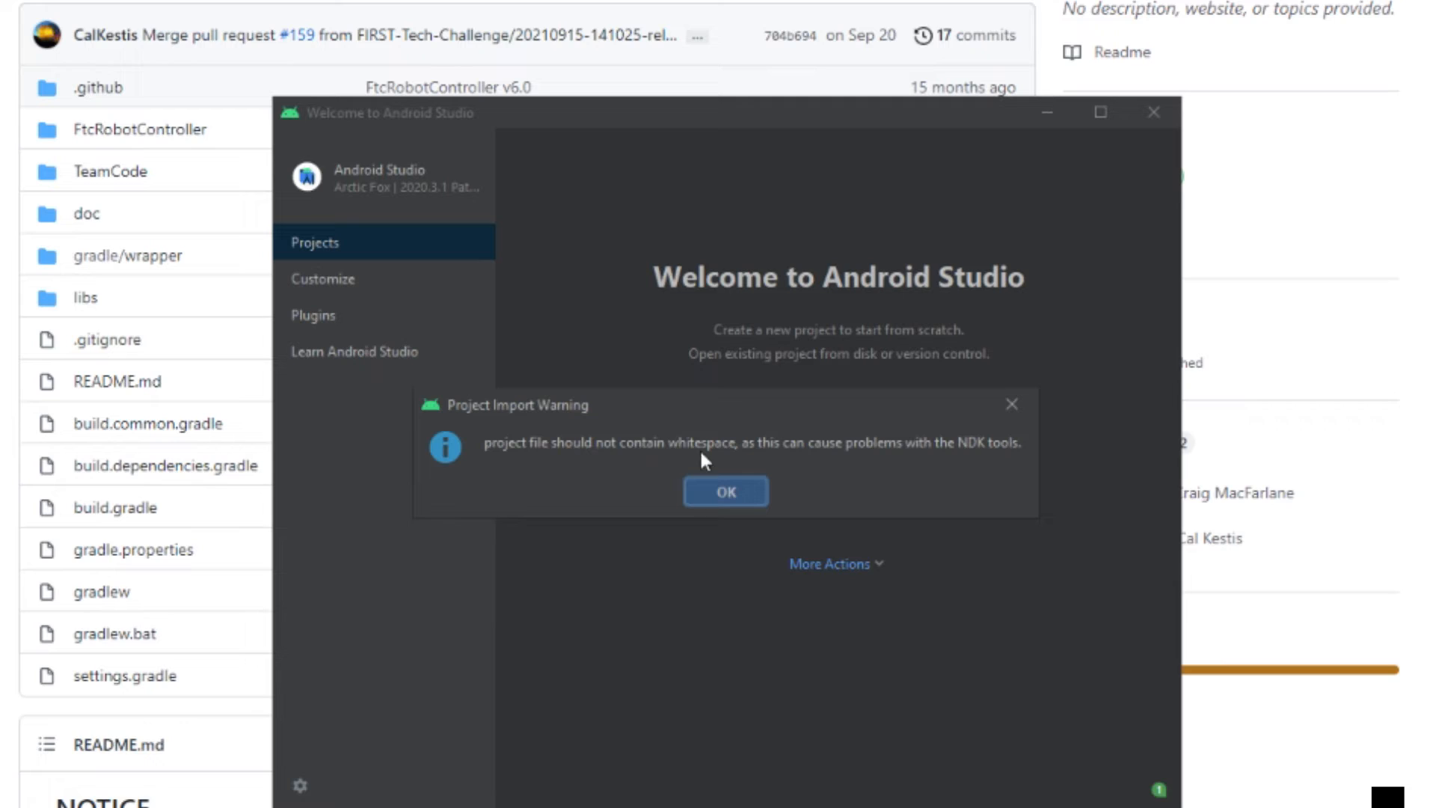
click(727, 492)
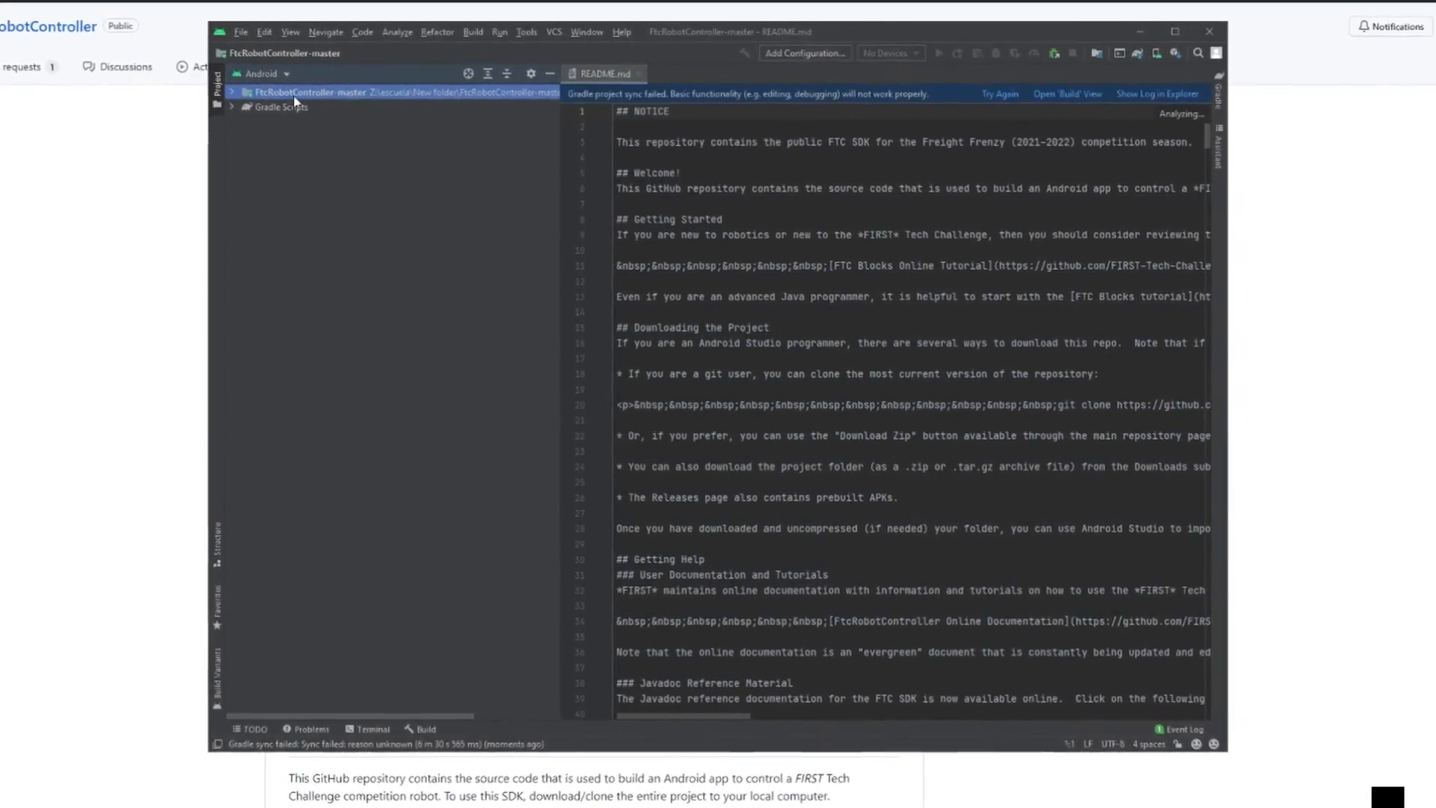
Expand the FtcRobotController module down to the external and internal packages under robotcontroller and look through the sample Java files.
click(212, 78)
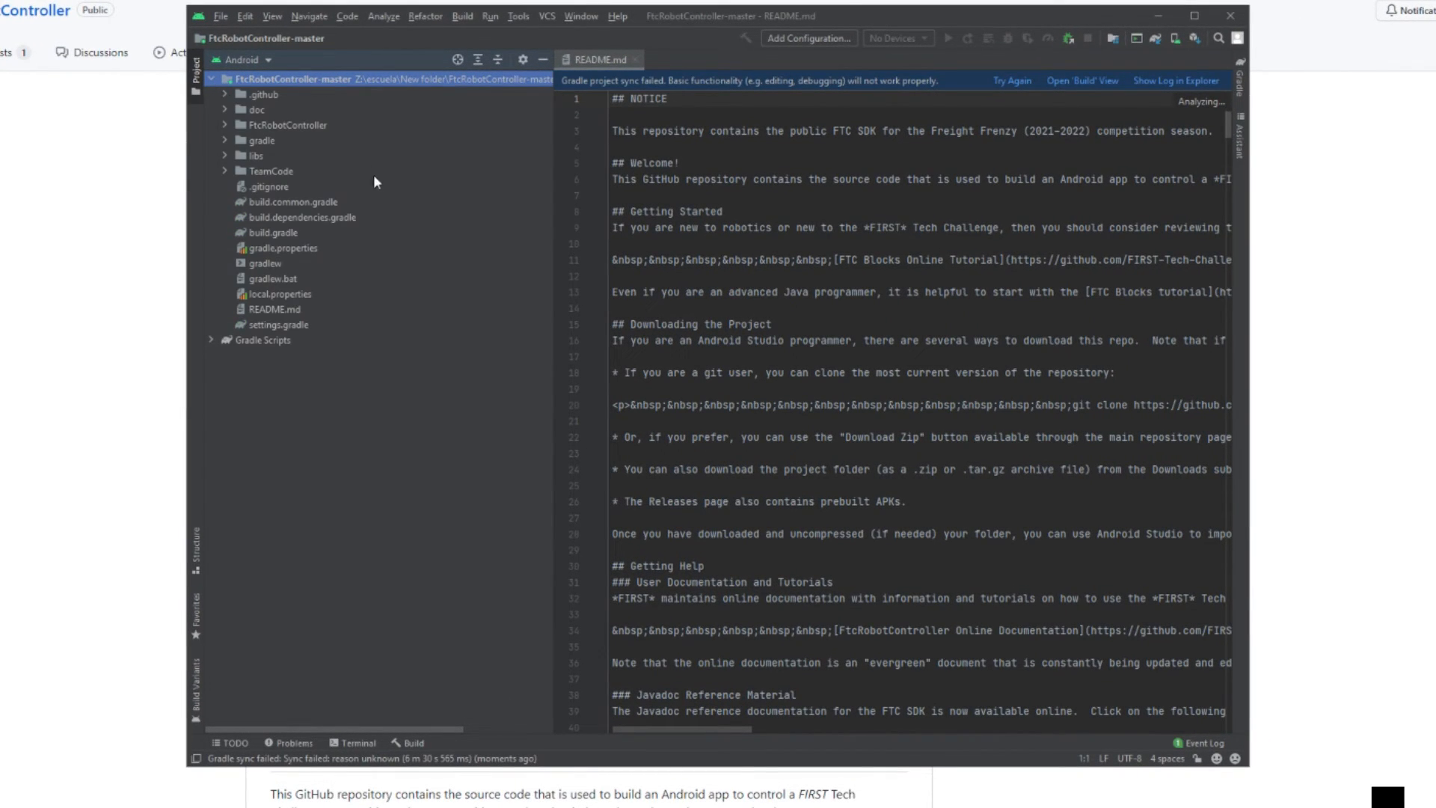
drag(264, 264, 317, 379)
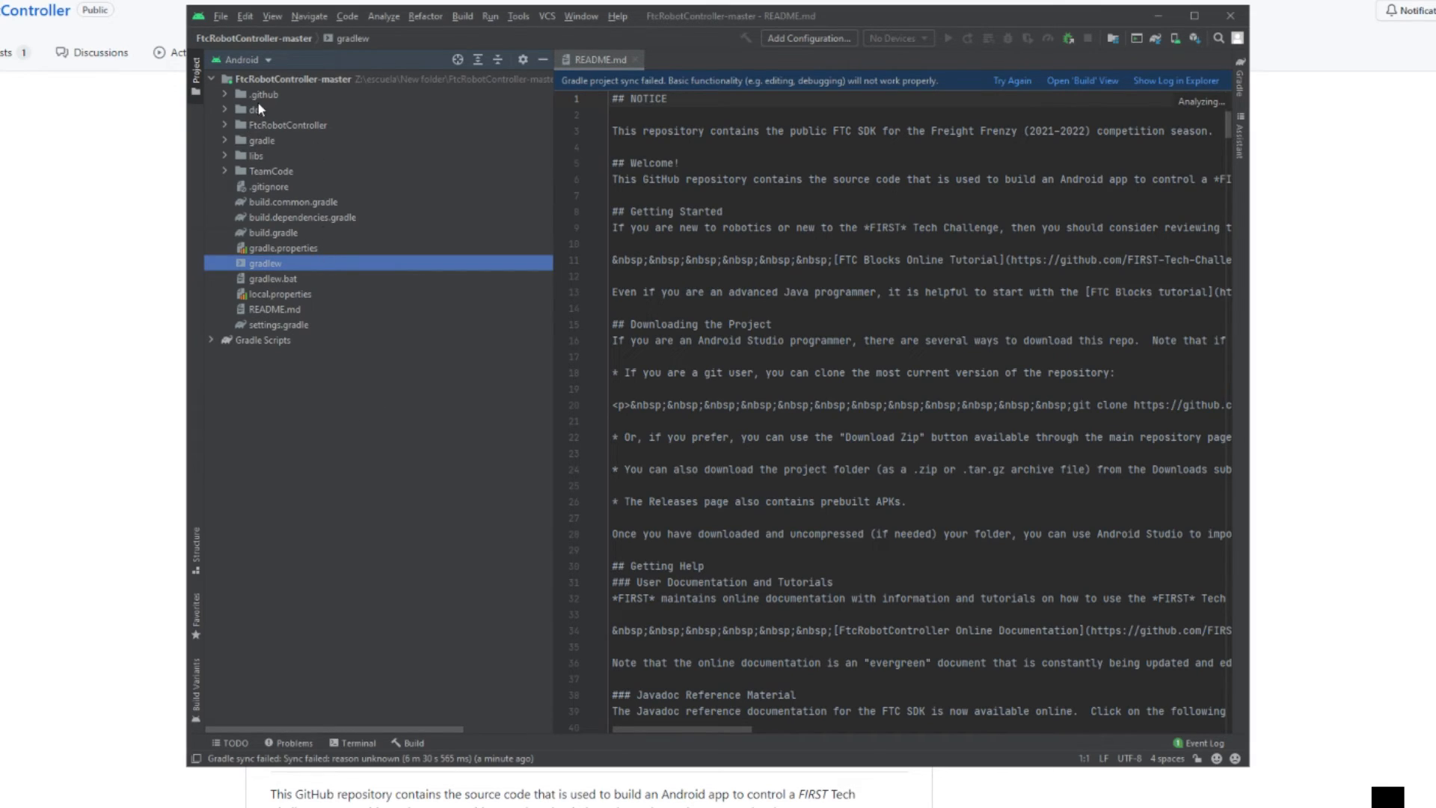
click(224, 124)
click(240, 140)
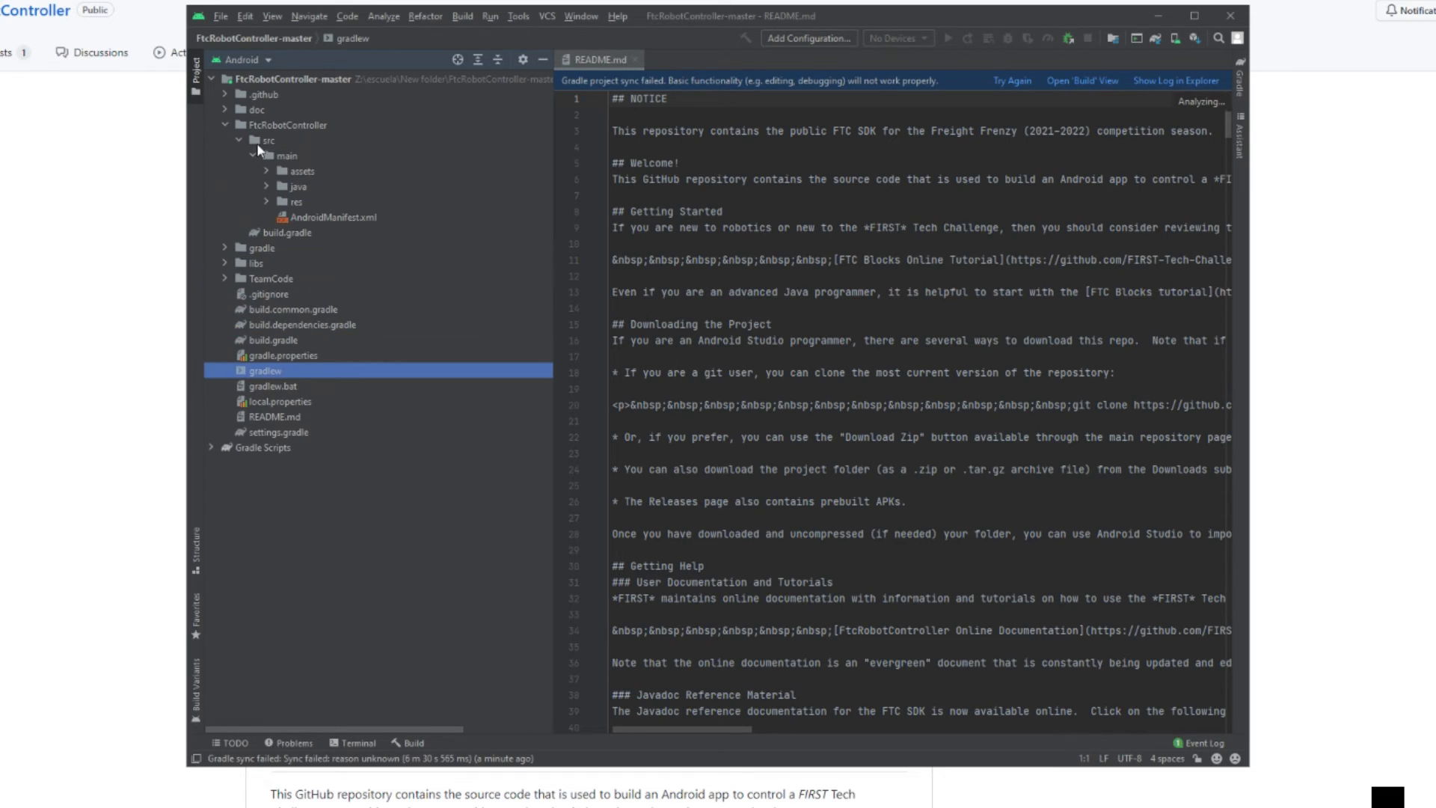
click(266, 186)
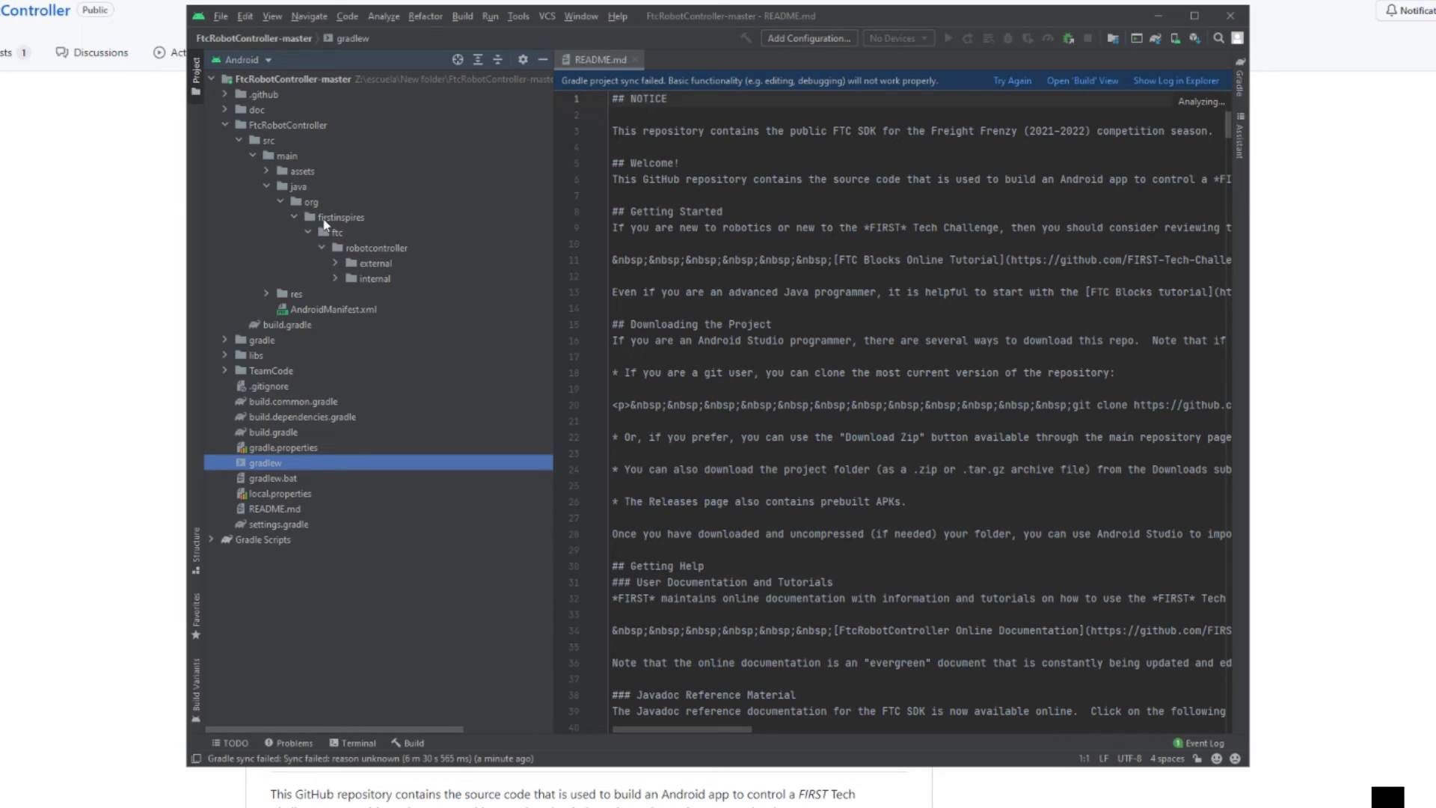
click(335, 278)
click(335, 263)
scroll(393, 308, down, 5)
scroll(393, 308, down, 7)
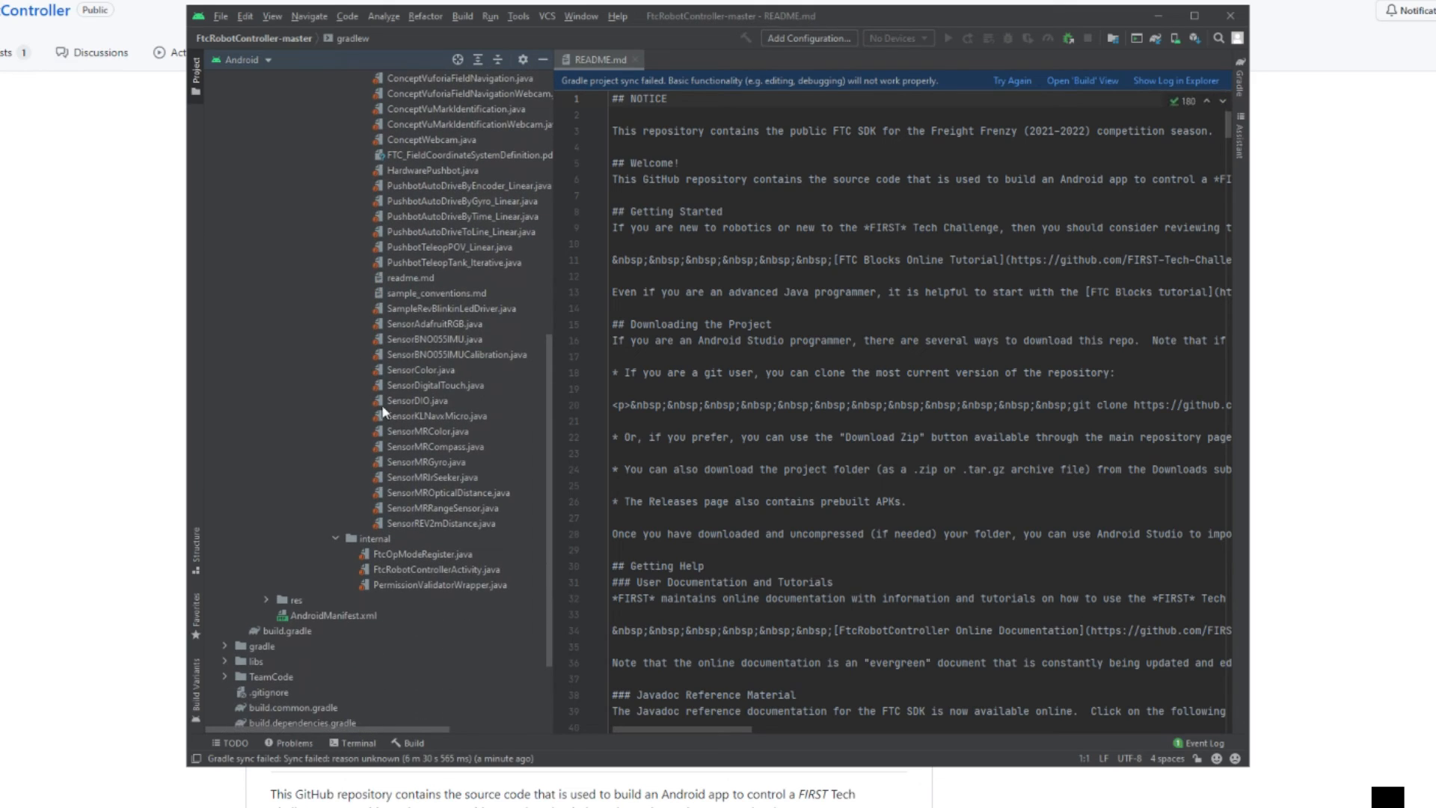
scroll(334, 373, up, 12)
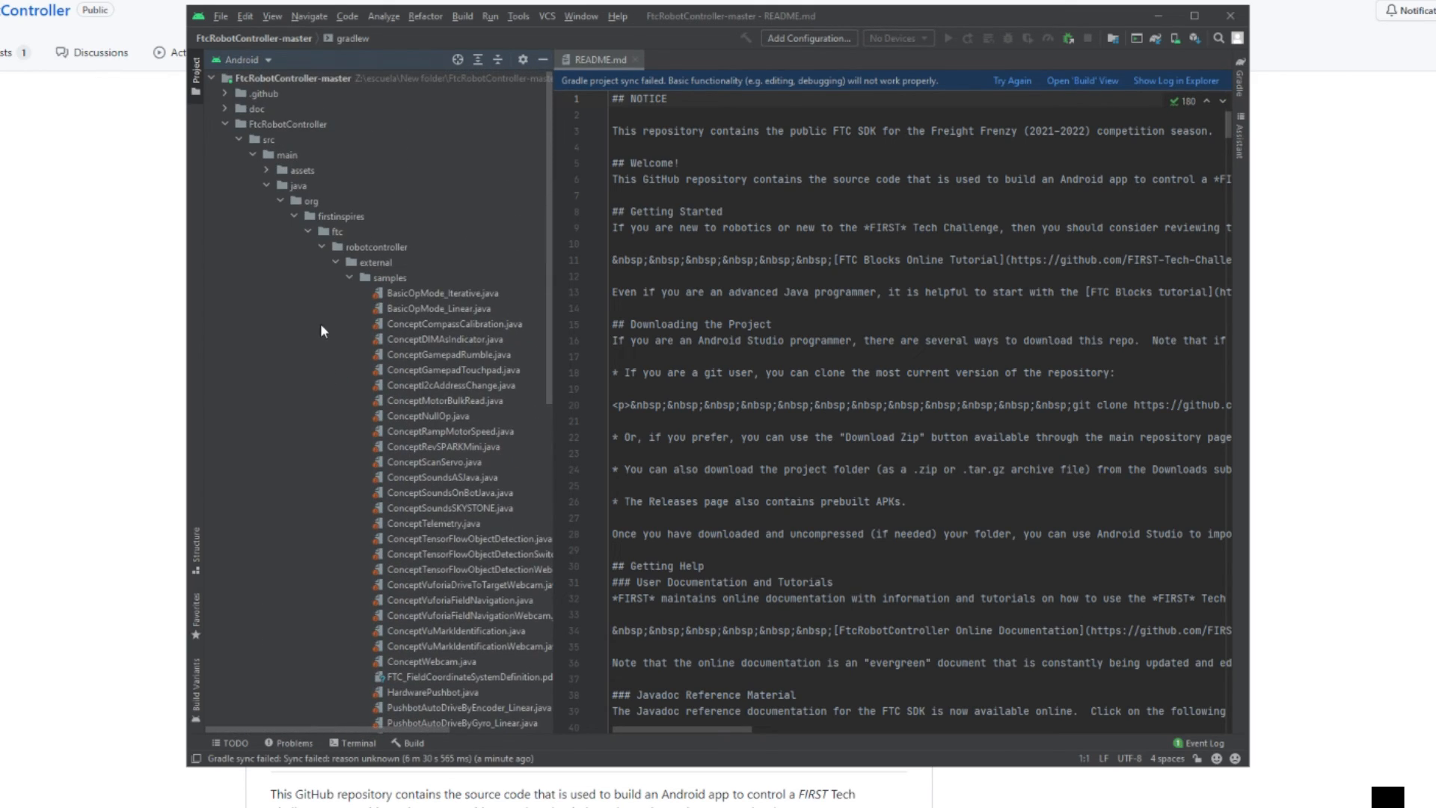
scroll(386, 368, down, 9)
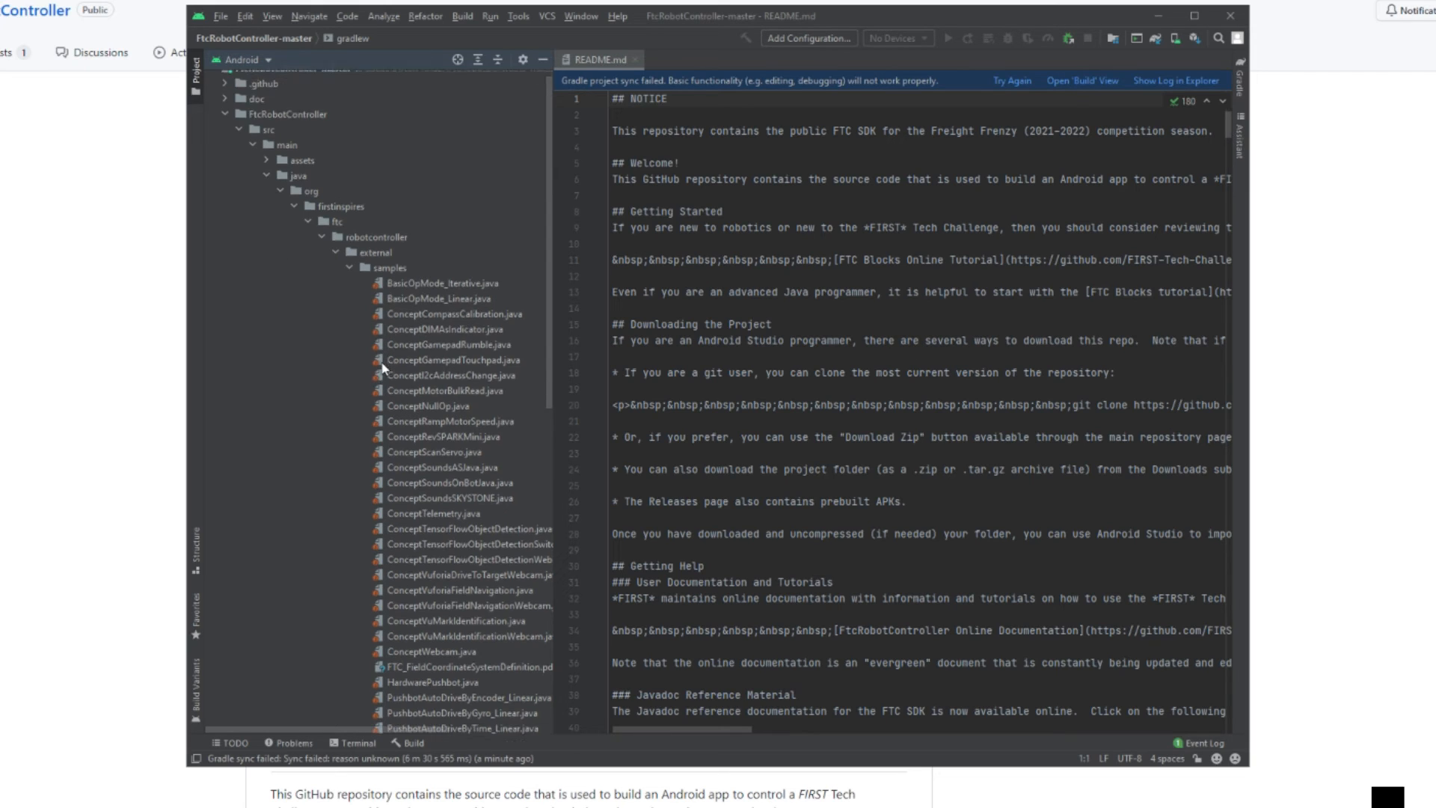
scroll(370, 329, up, 9)
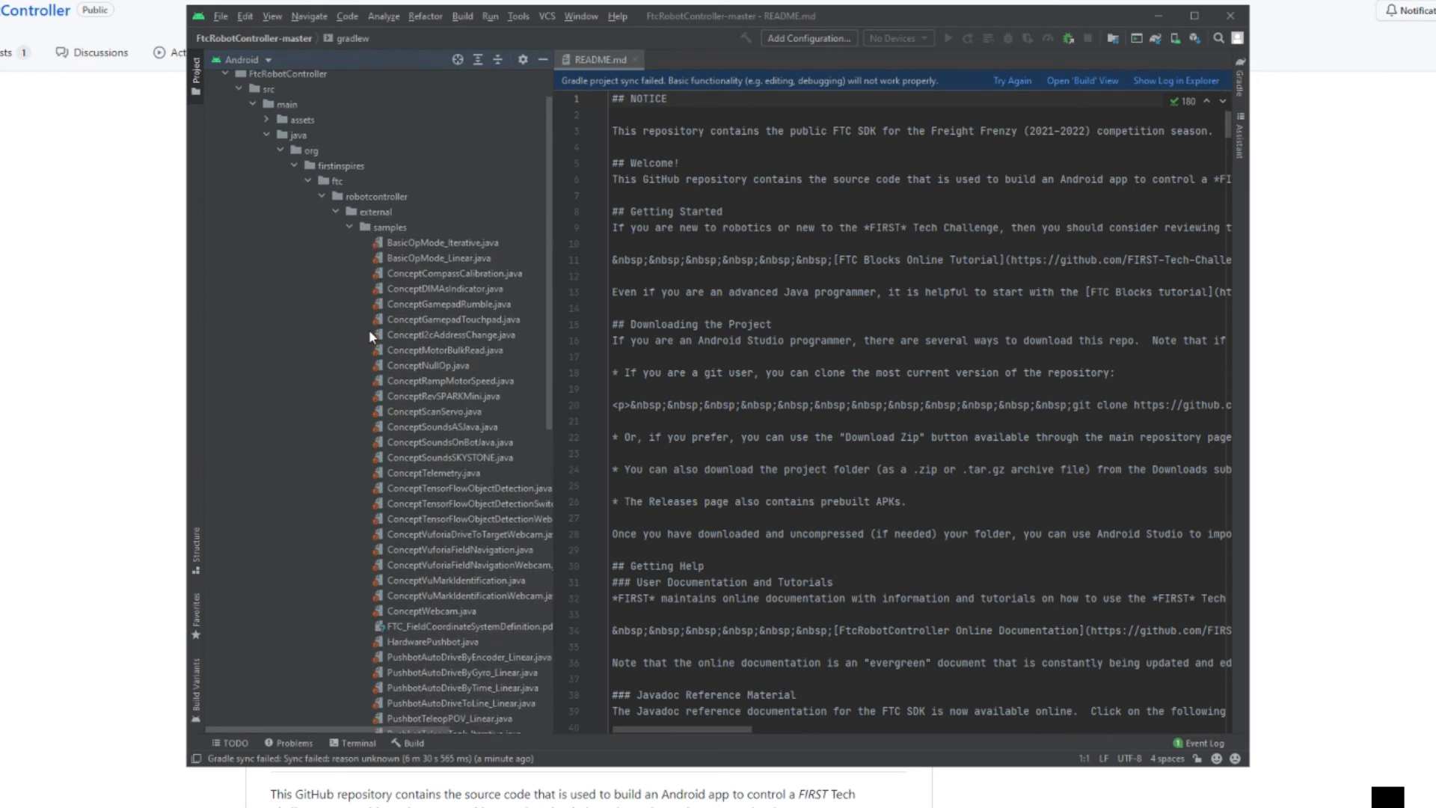
Switch the project tree to the Project view and expand TeamCode through src/main/java down to the teamcode package.
click(266, 60)
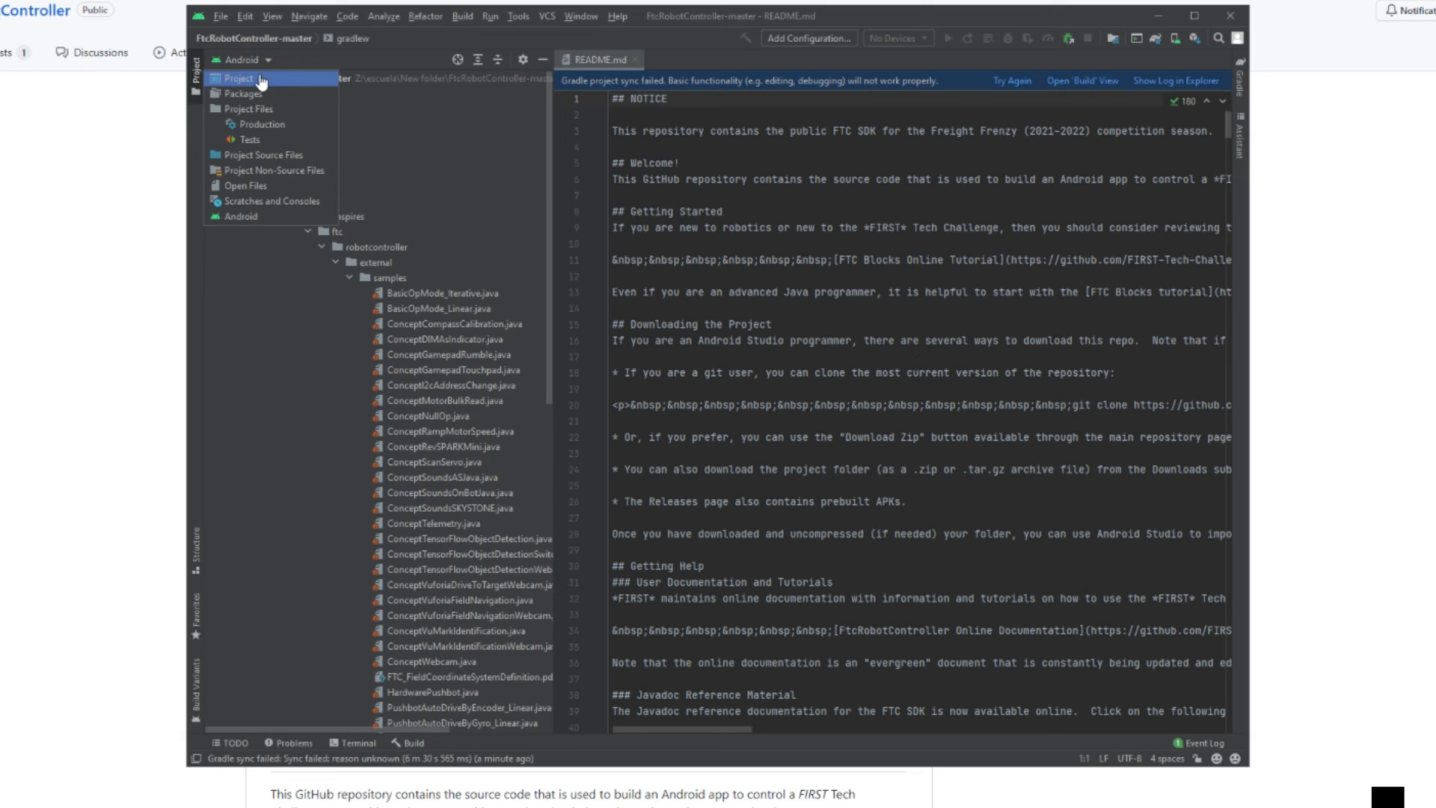
click(261, 79)
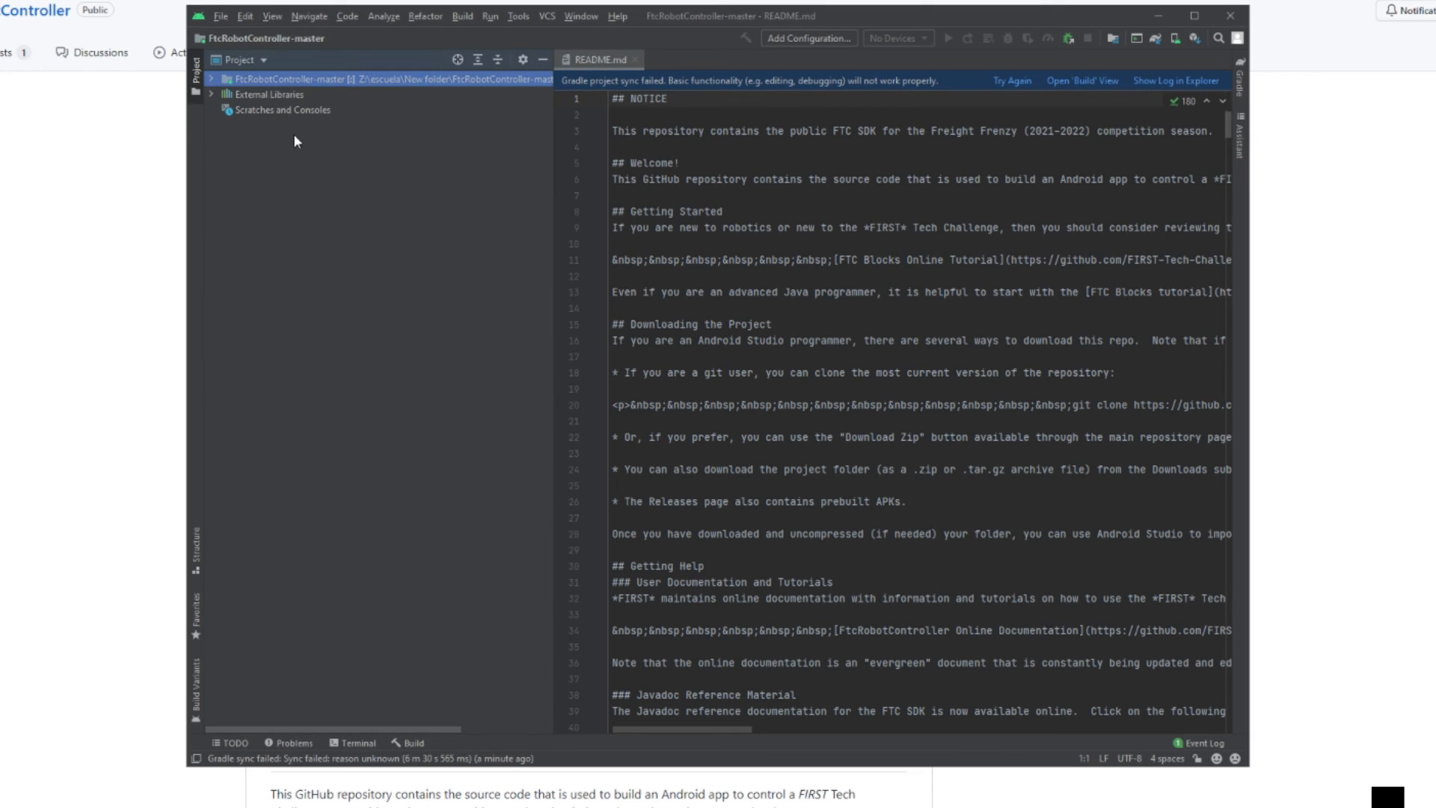
click(212, 79)
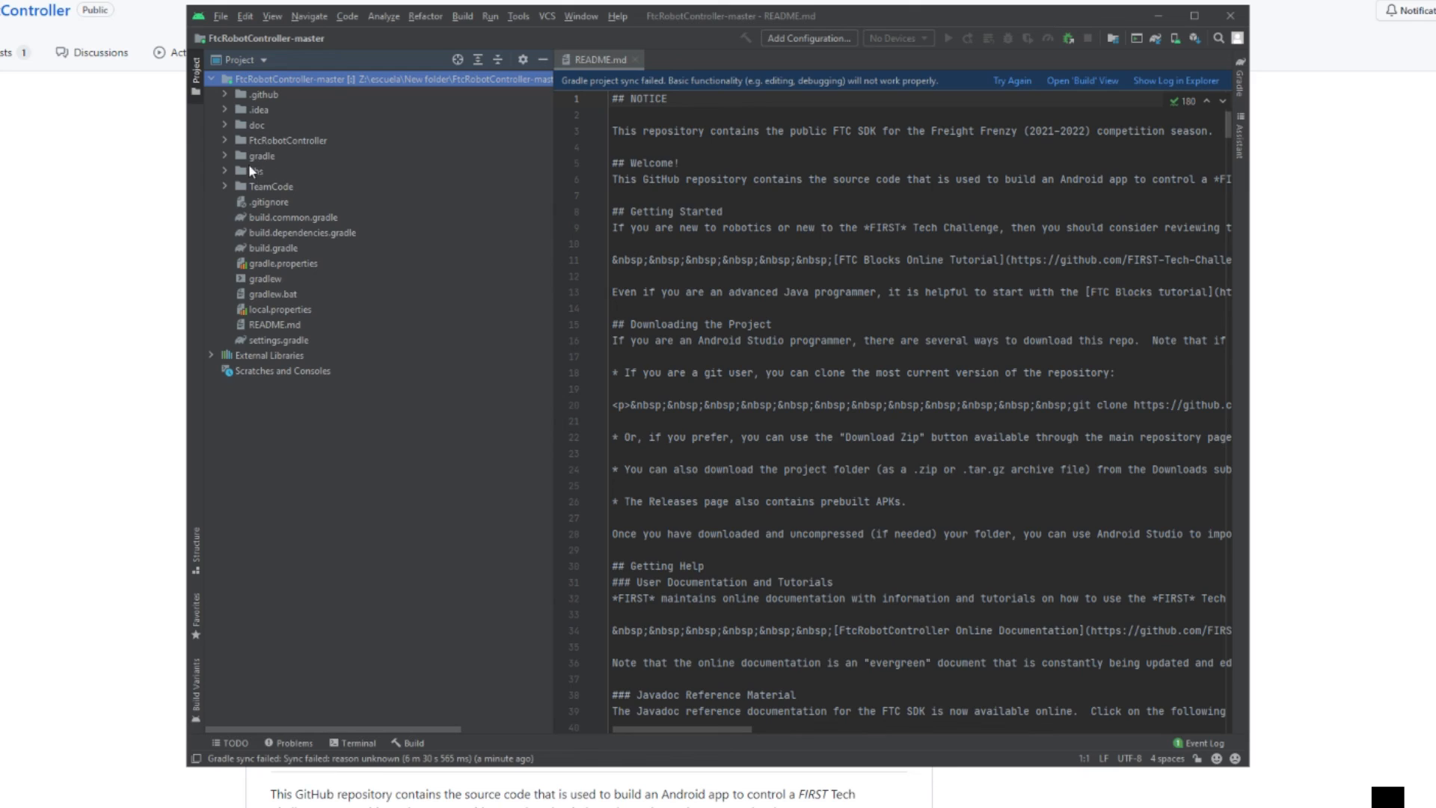
click(224, 186)
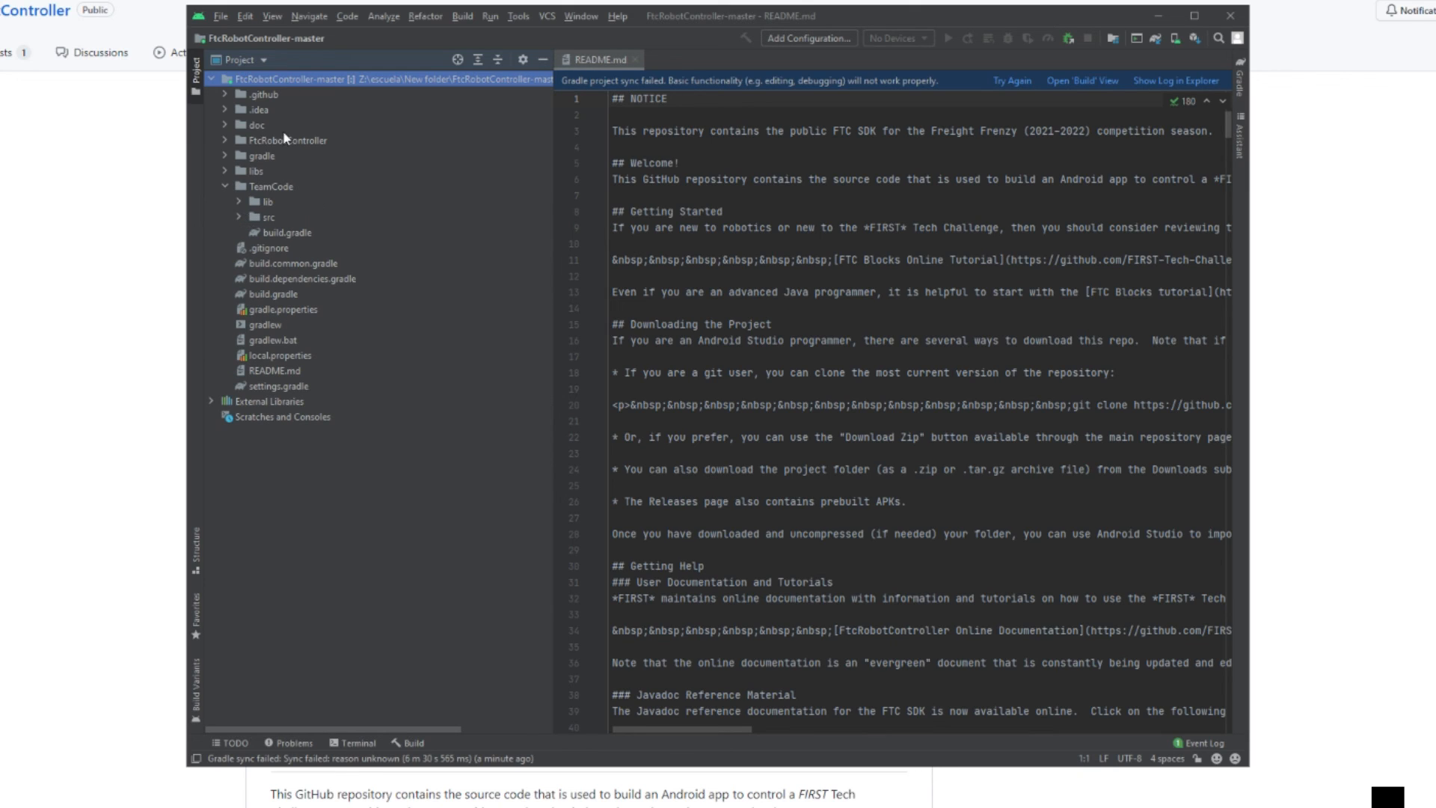
click(239, 217)
click(266, 246)
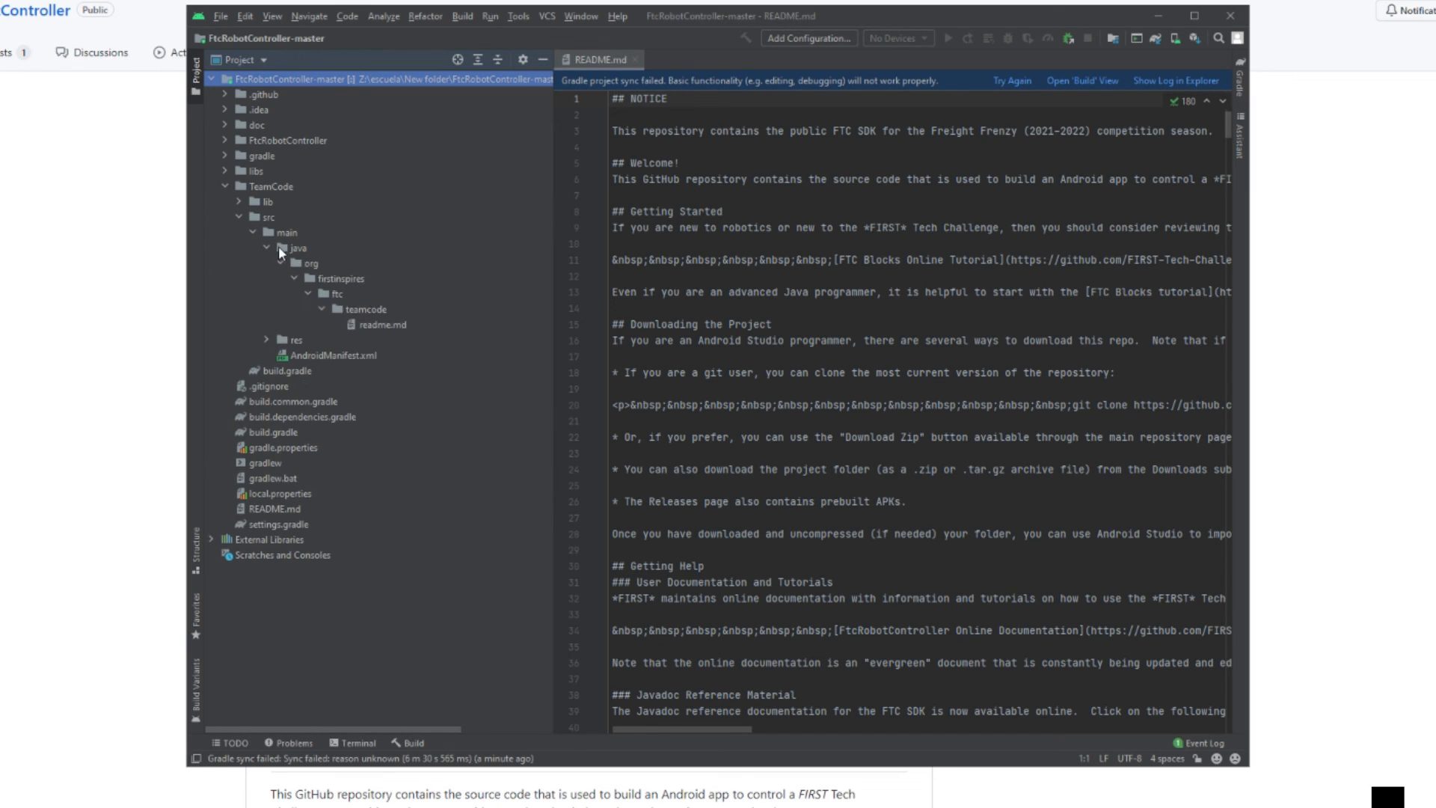
click(320, 307)
click(321, 307)
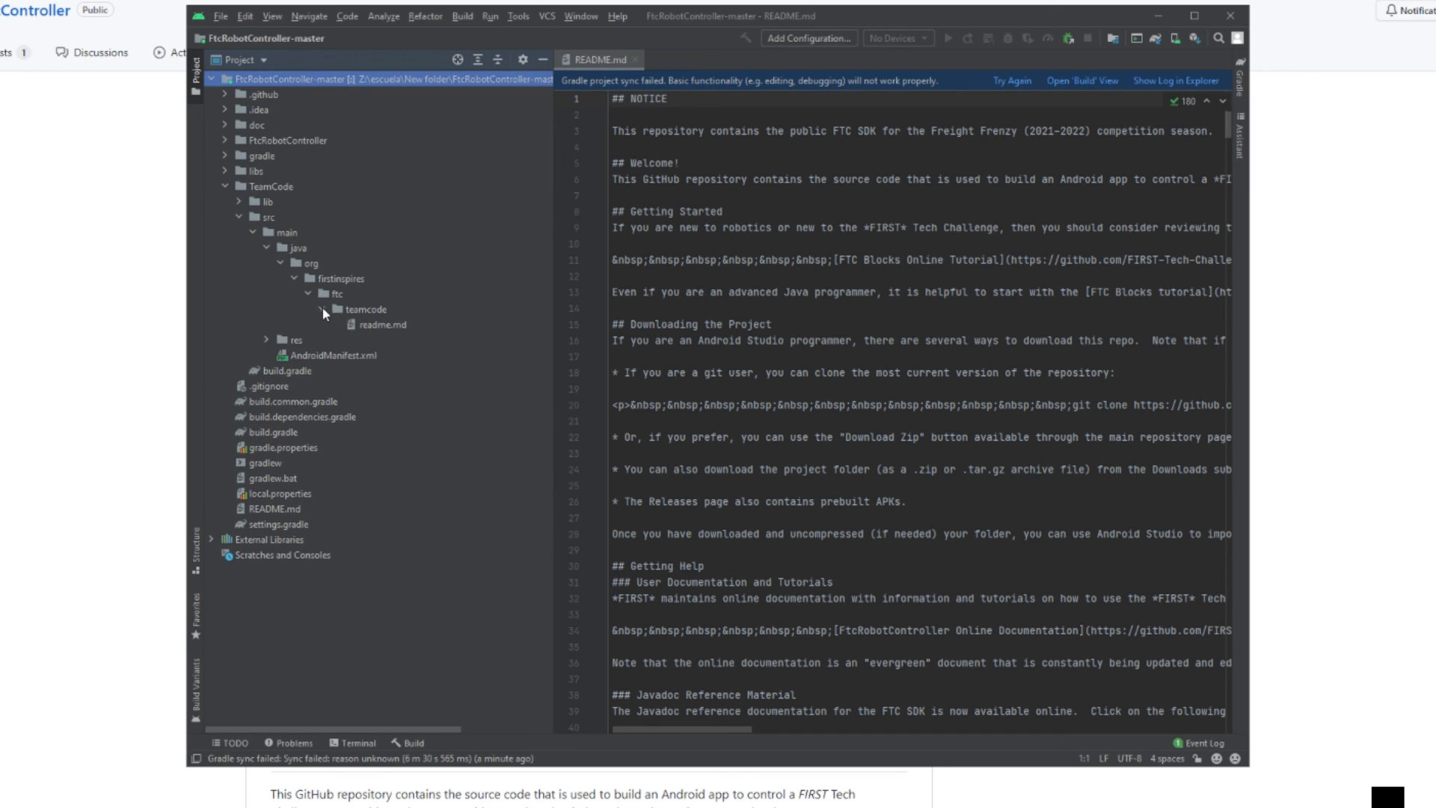